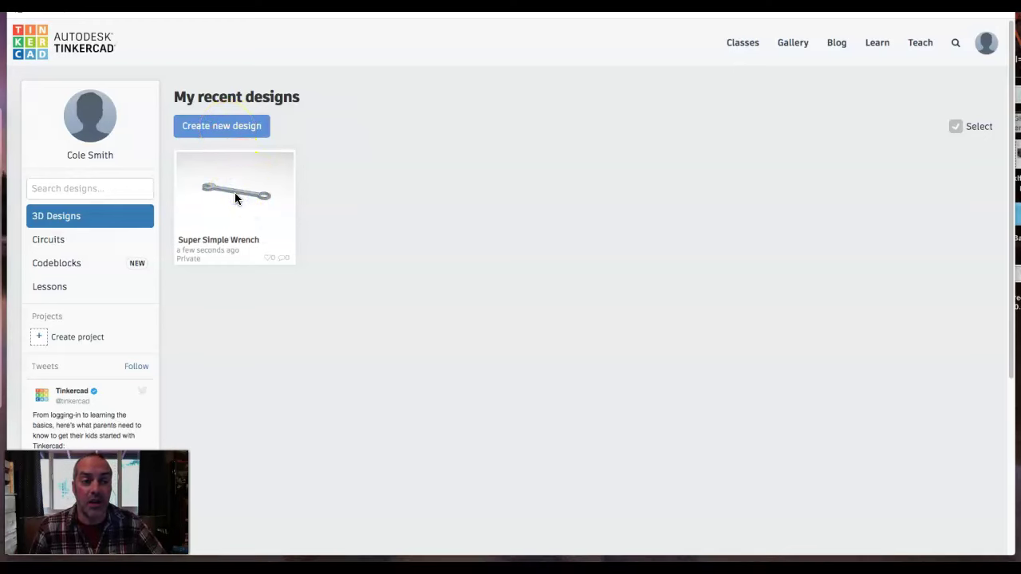
# - Open the Super Simple Wrench thumbnail from the dashboard with 'Tinker this'
pyautogui.moveTo(217, 175)
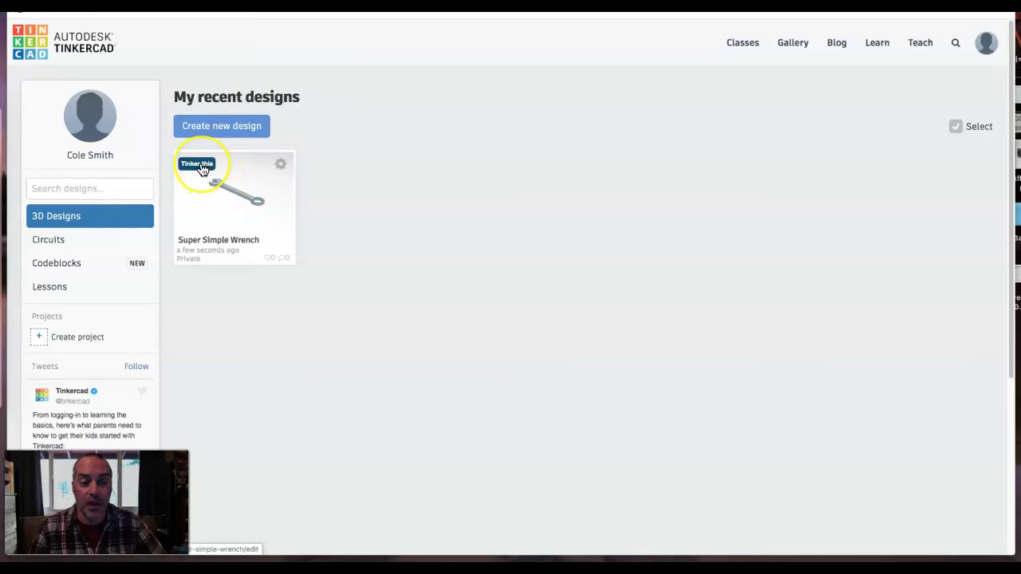
pyautogui.click(202, 167)
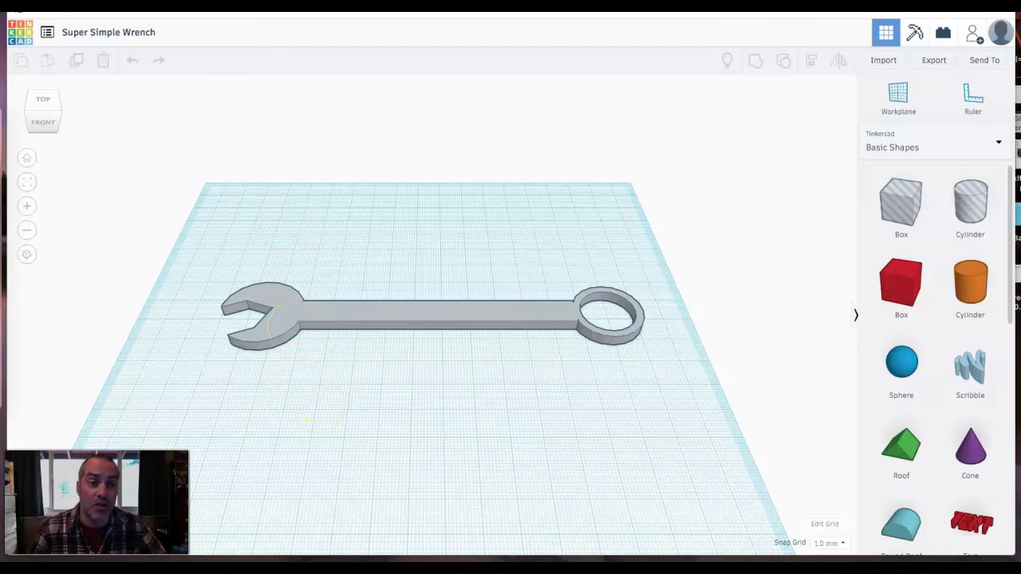
# - Look at Google Images reference photos of combination wrenches
pyautogui.click(353, 16)
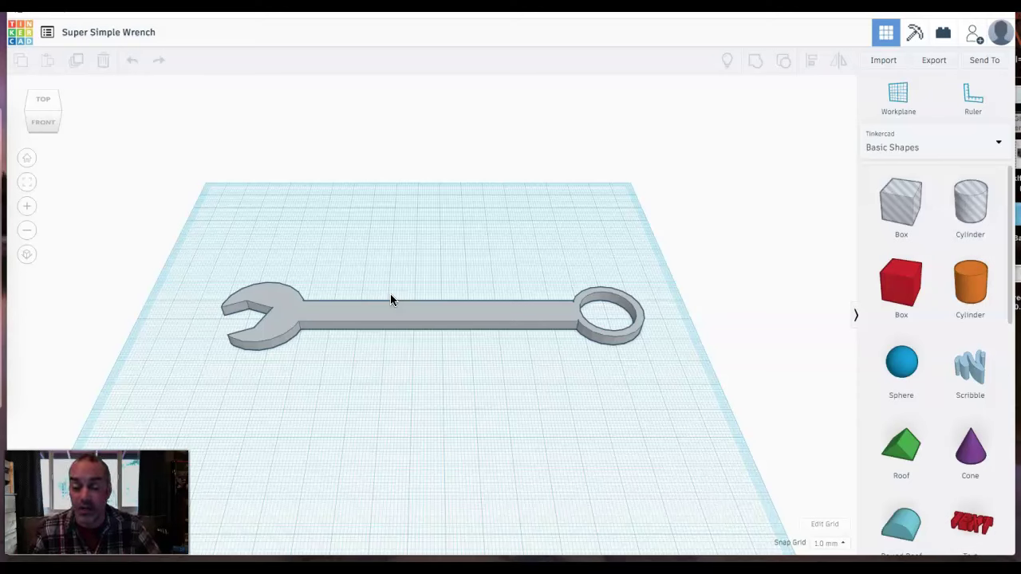
# - Drag the reference wrench toward the back of the workplane and deselect it
pyautogui.moveTo(399, 312); pyautogui.dragTo(395, 205)
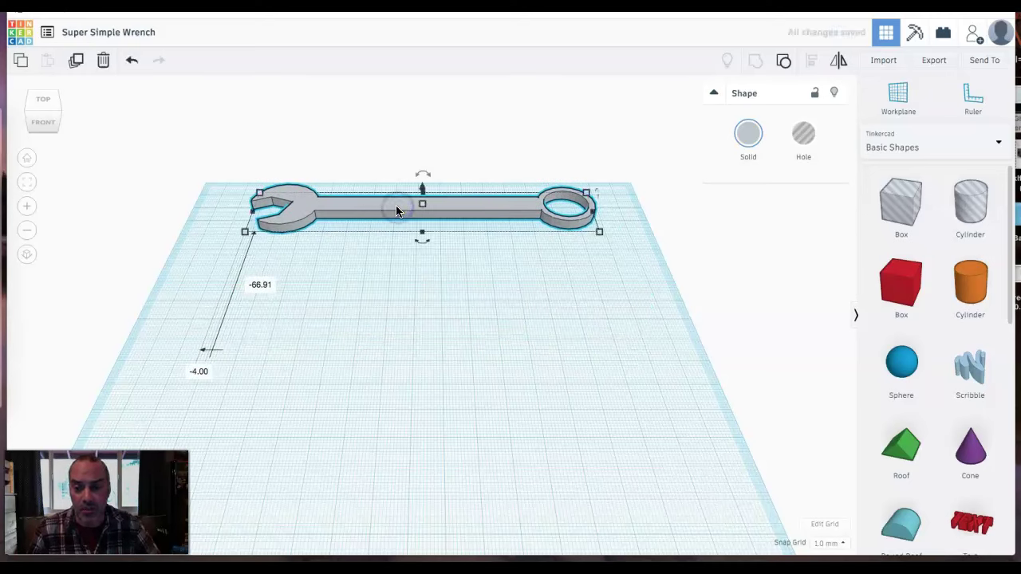
pyautogui.click(403, 347)
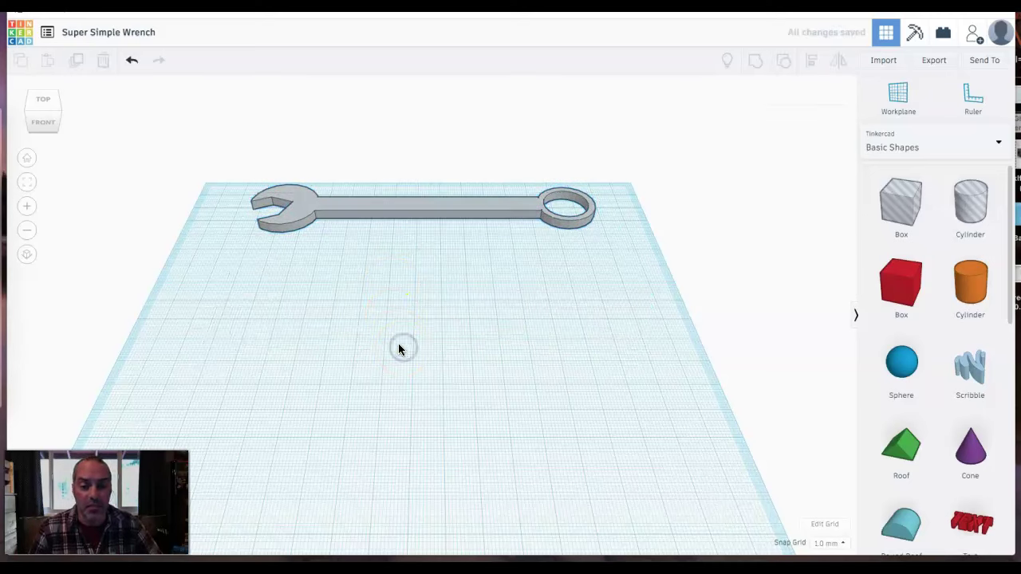
pyautogui.click(386, 339)
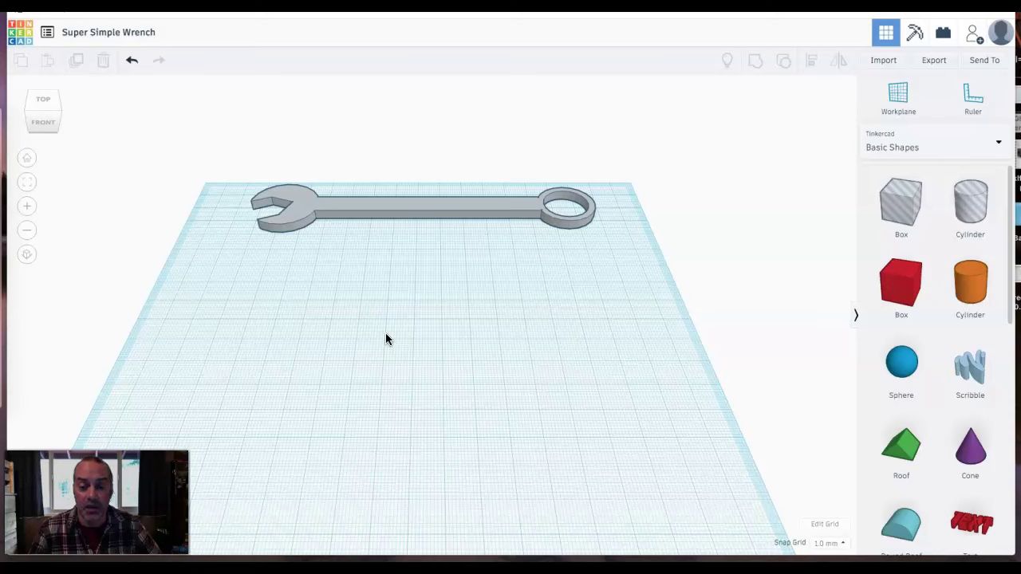
pyautogui.click(524, 190)
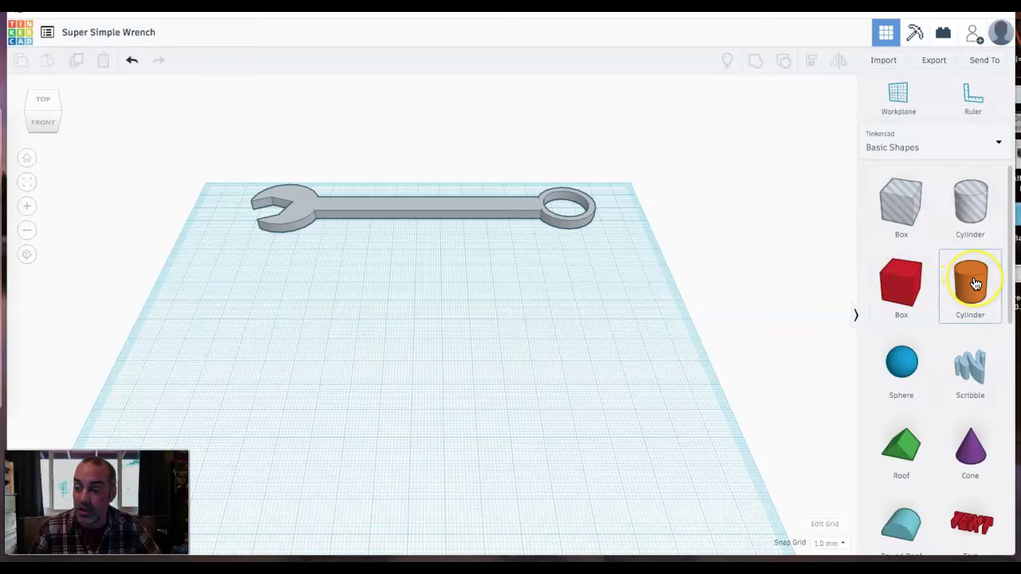
# - Place a cylinder on the workplane and set its footprint to 25 × 25 mm
pyautogui.moveTo(975, 284); pyautogui.dragTo(541, 400)
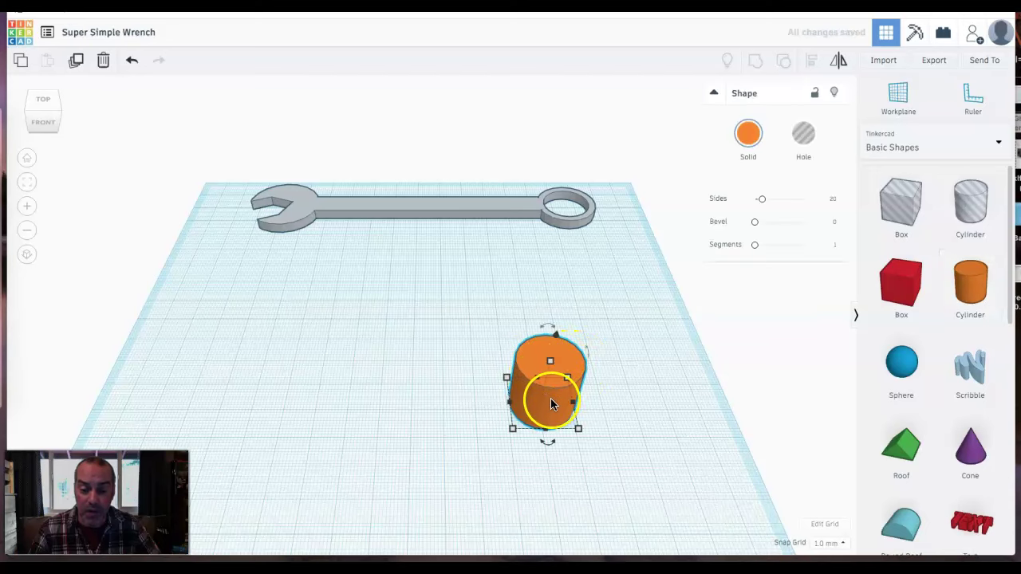
pyautogui.moveTo(512, 429)
pyautogui.moveTo(579, 430)
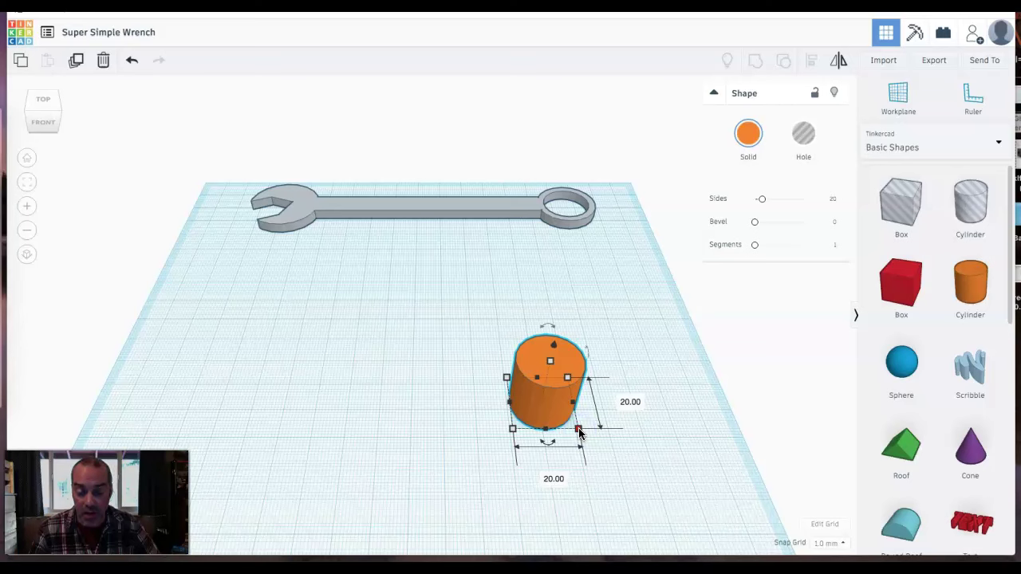
pyautogui.moveTo(578, 429); pyautogui.dragTo(592, 434)
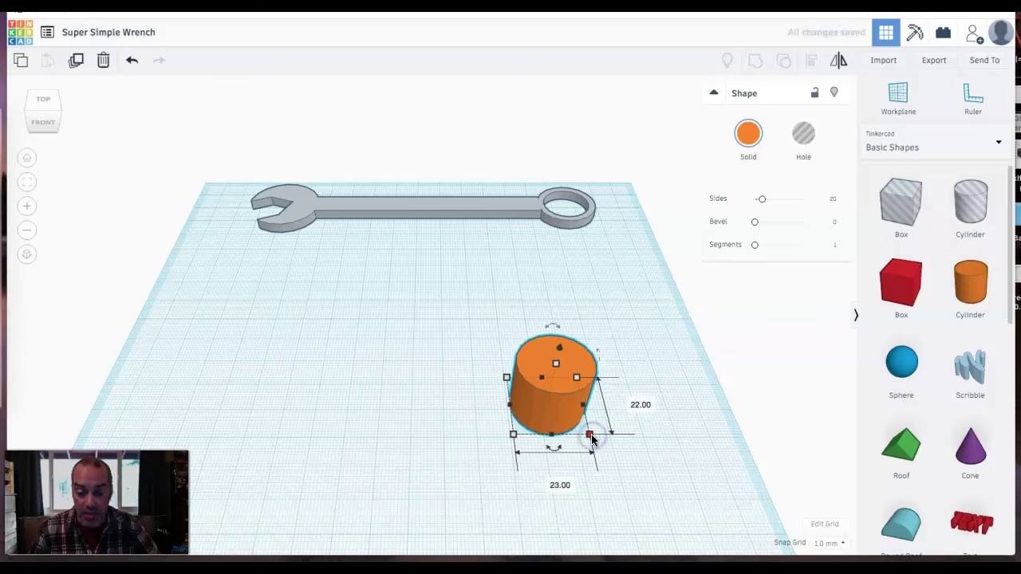
pyautogui.click(640, 405)
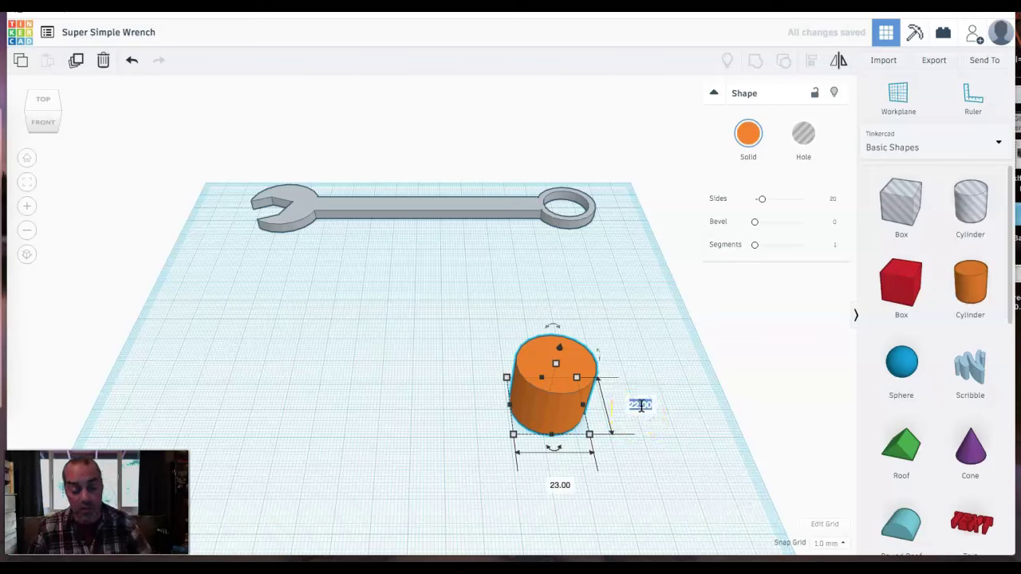
pyautogui.write('25')
pyautogui.click(551, 488)
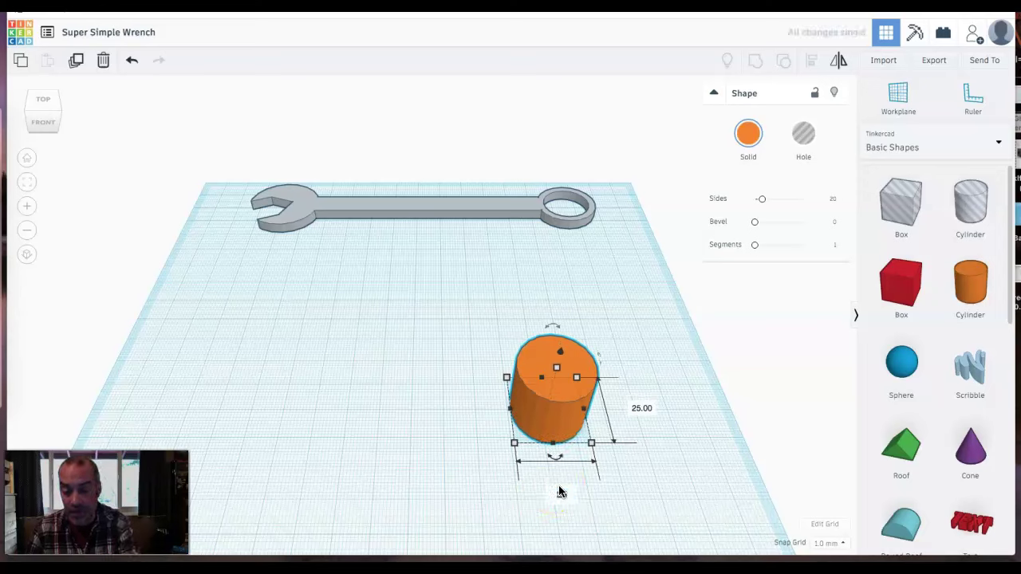
pyautogui.write('25')
pyautogui.press('Return')
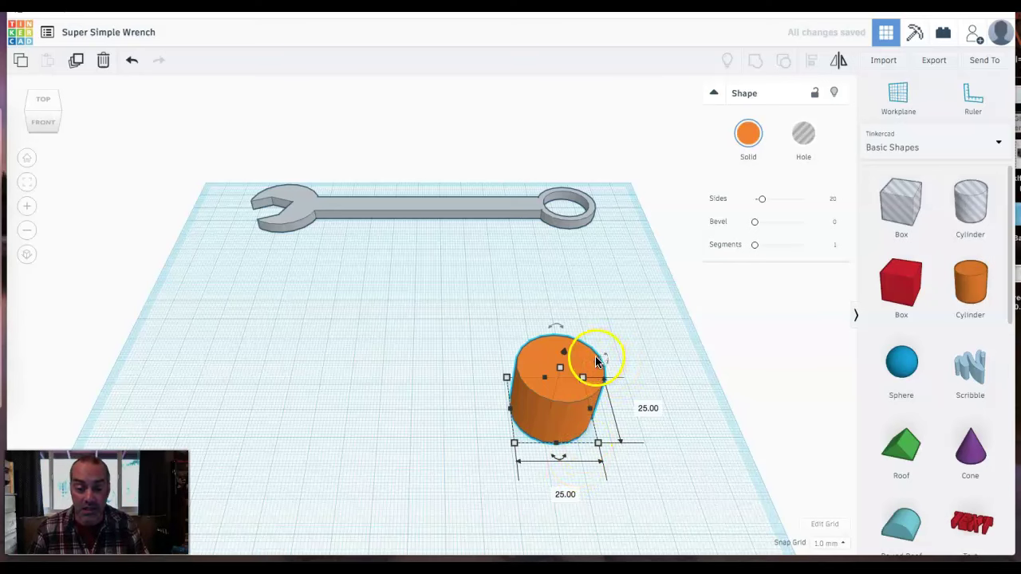
# - Lower the cylinder's height from 20 to 4 mm and deselect the disc
pyautogui.moveTo(561, 369)
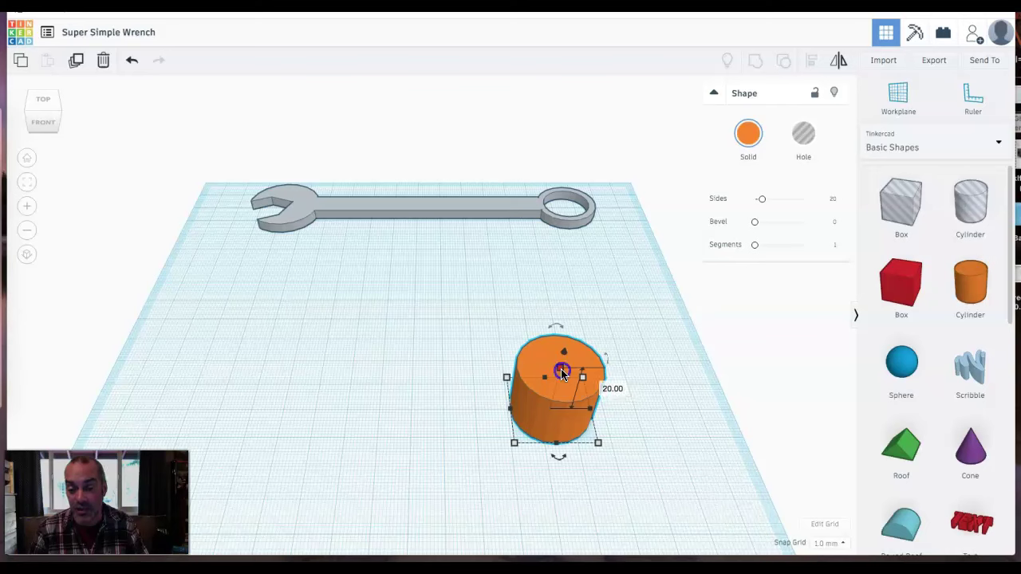
pyautogui.click(604, 396)
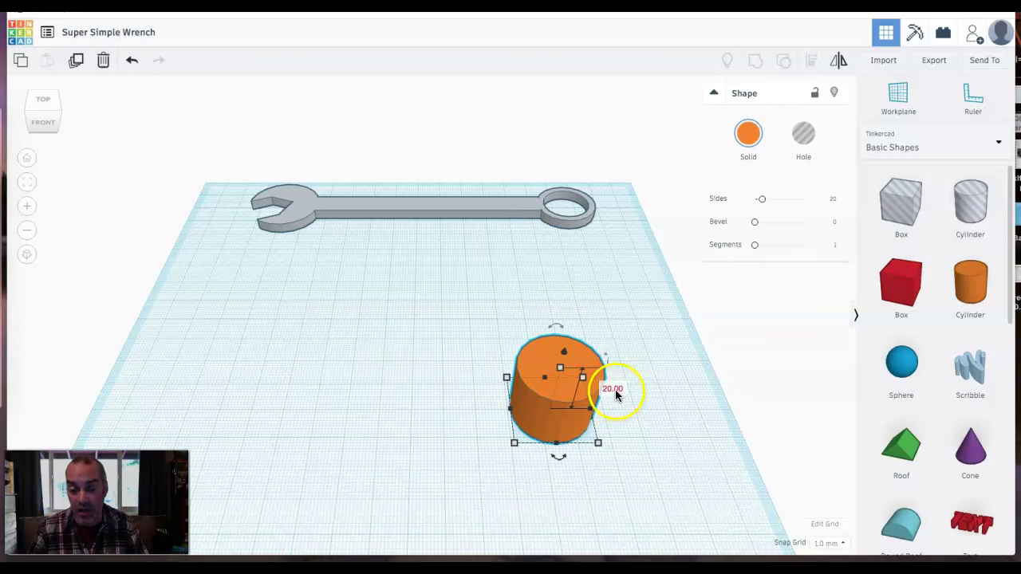
pyautogui.click(614, 390)
pyautogui.press('BackSpace')
pyautogui.write('4')
pyautogui.press('Return')
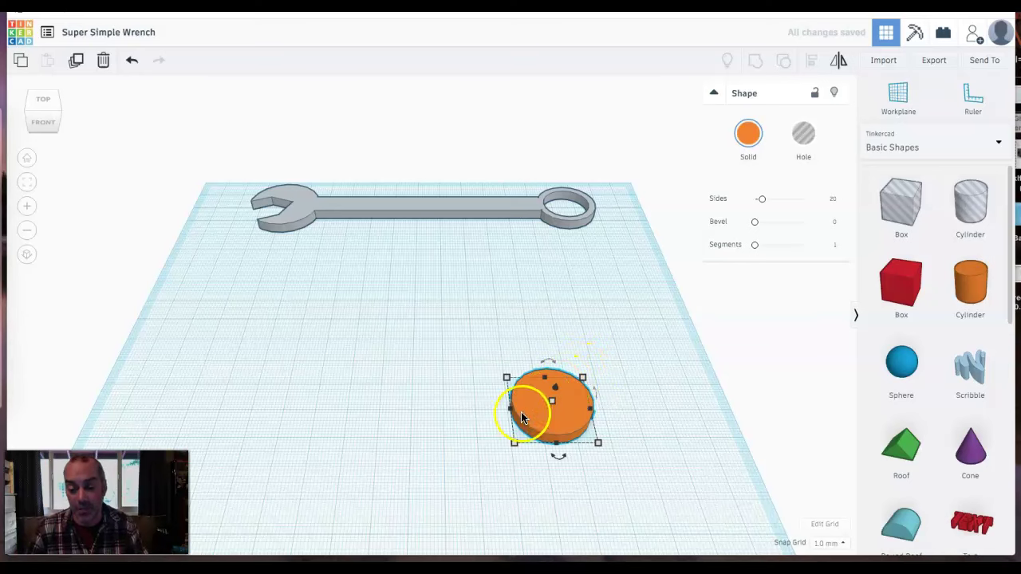
pyautogui.click(437, 424)
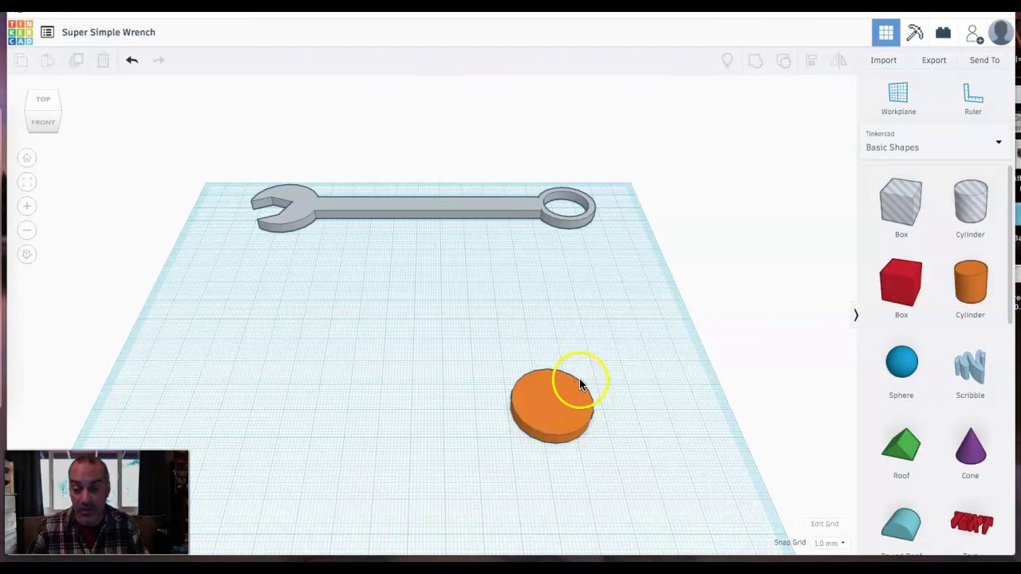
# - Drop a second cylinder left of the disc and check its 20 mm footprint
pyautogui.moveTo(980, 287); pyautogui.dragTo(406, 423)
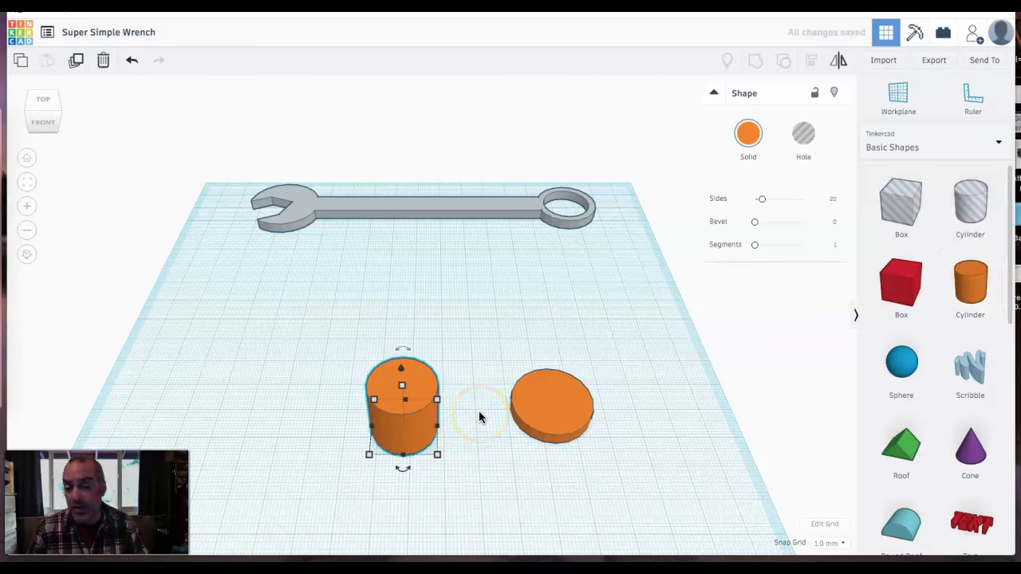
pyautogui.moveTo(438, 454); pyautogui.dragTo(437, 456)
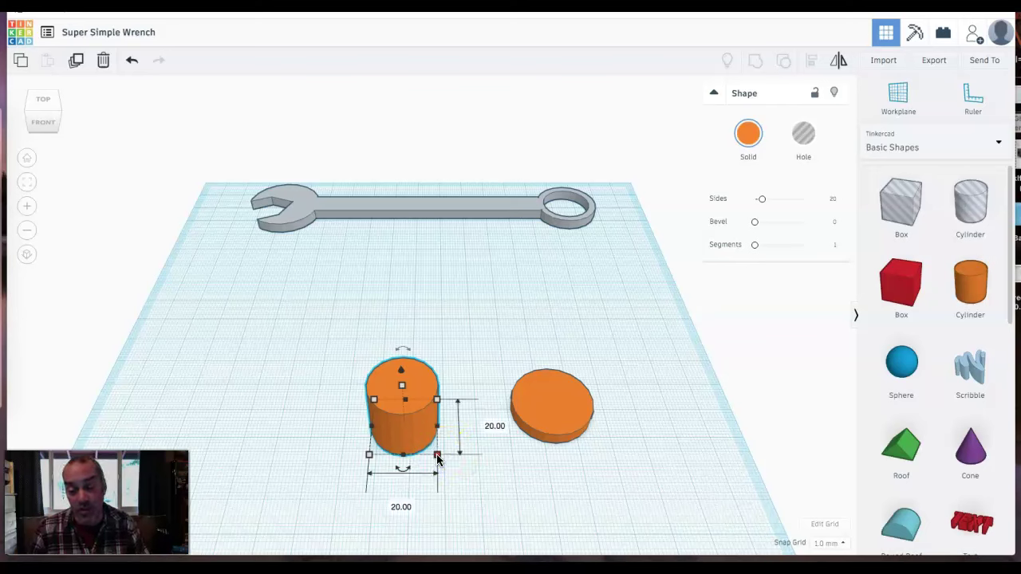
pyautogui.moveTo(437, 456); pyautogui.dragTo(438, 456)
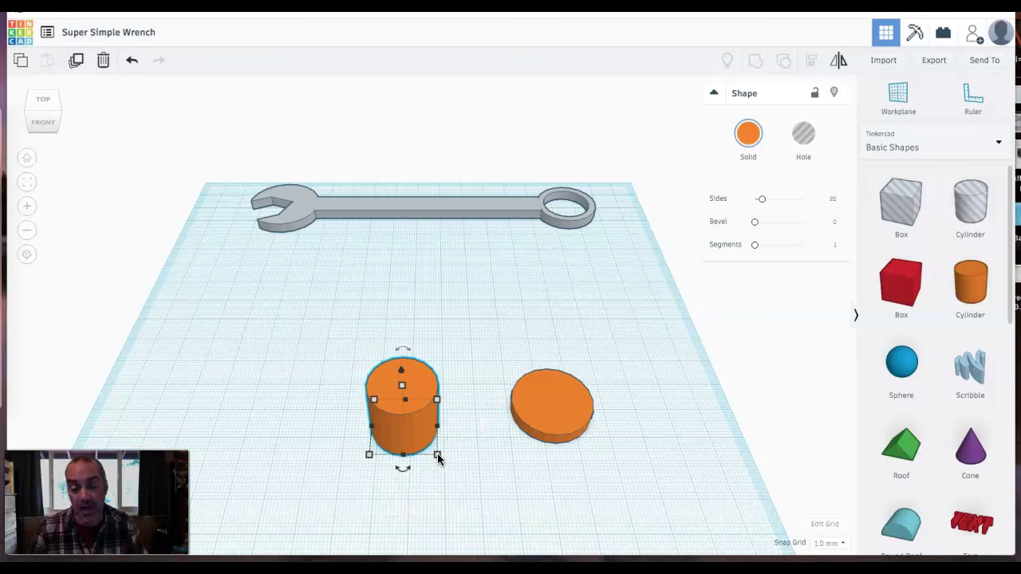
pyautogui.moveTo(402, 387); pyautogui.dragTo(404, 391)
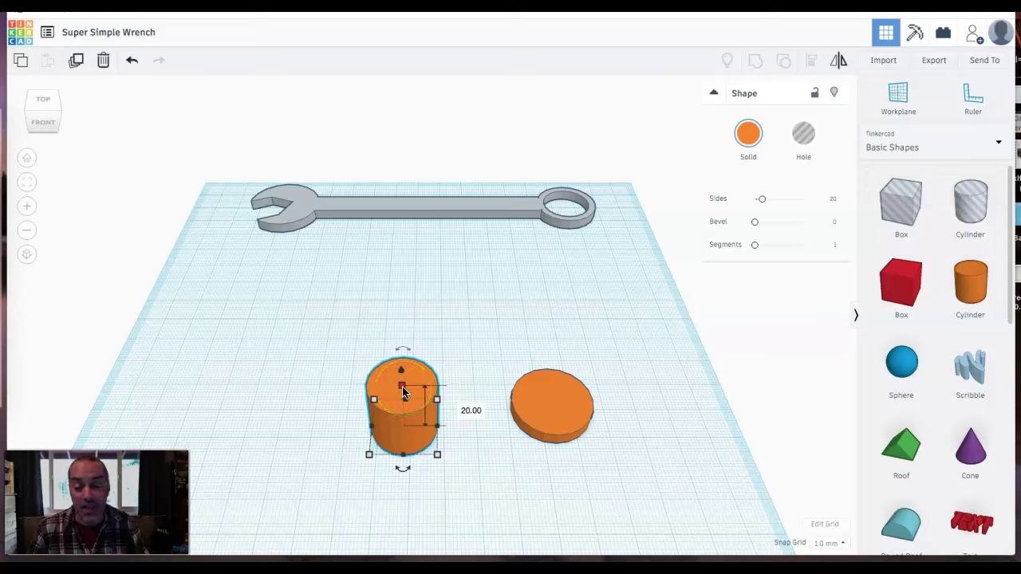
pyautogui.moveTo(402, 391); pyautogui.dragTo(403, 391)
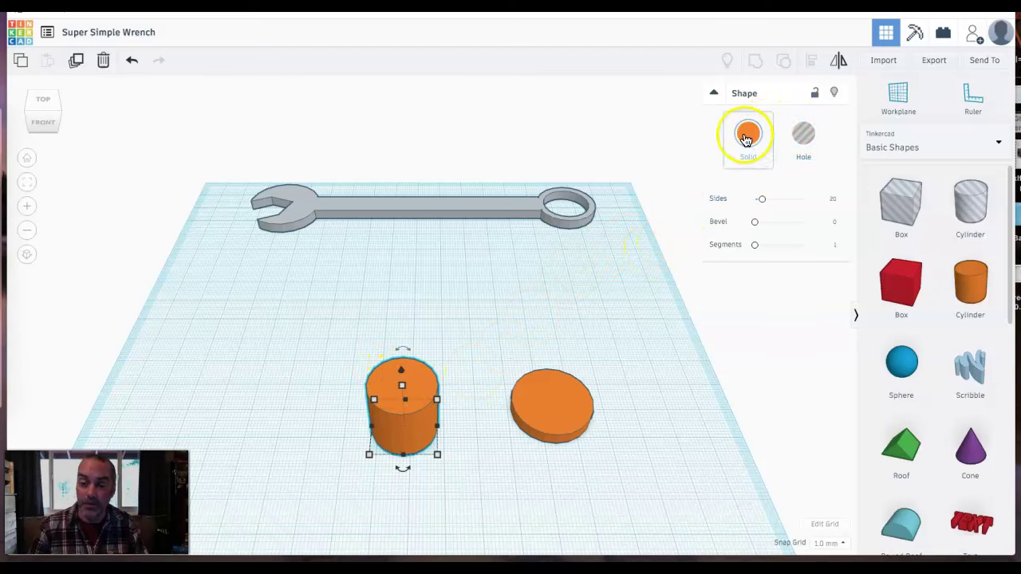
# - Convert the second cylinder to a hole and drag it against the orange disc
pyautogui.click(803, 140)
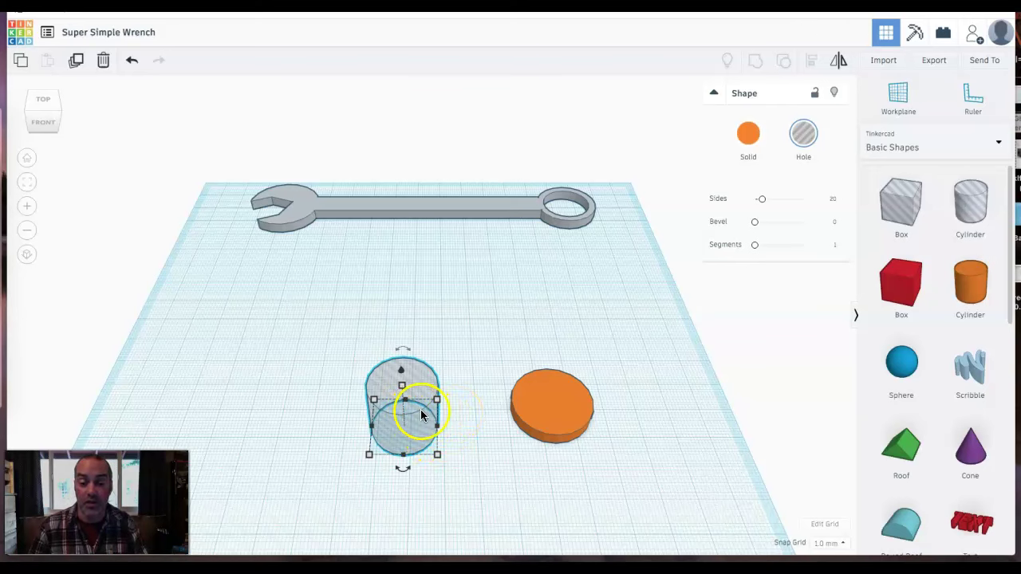
pyautogui.click(478, 411)
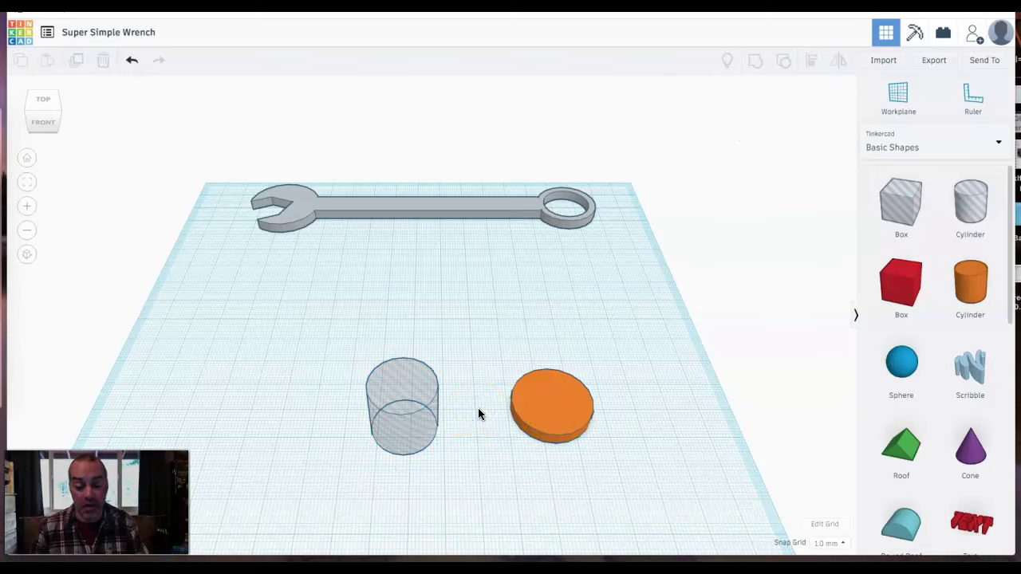
pyautogui.click(412, 396)
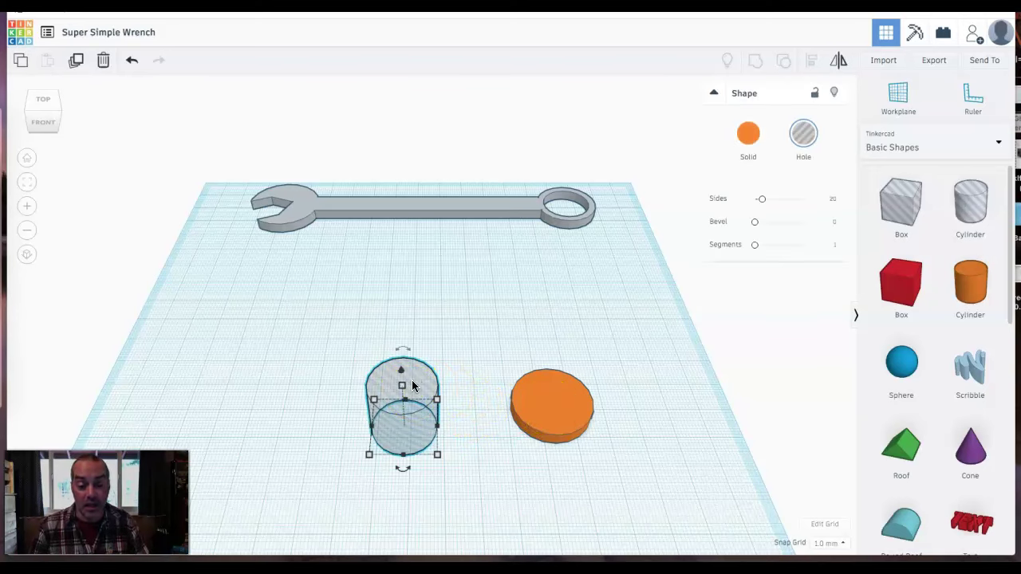
pyautogui.moveTo(415, 389); pyautogui.dragTo(479, 371)
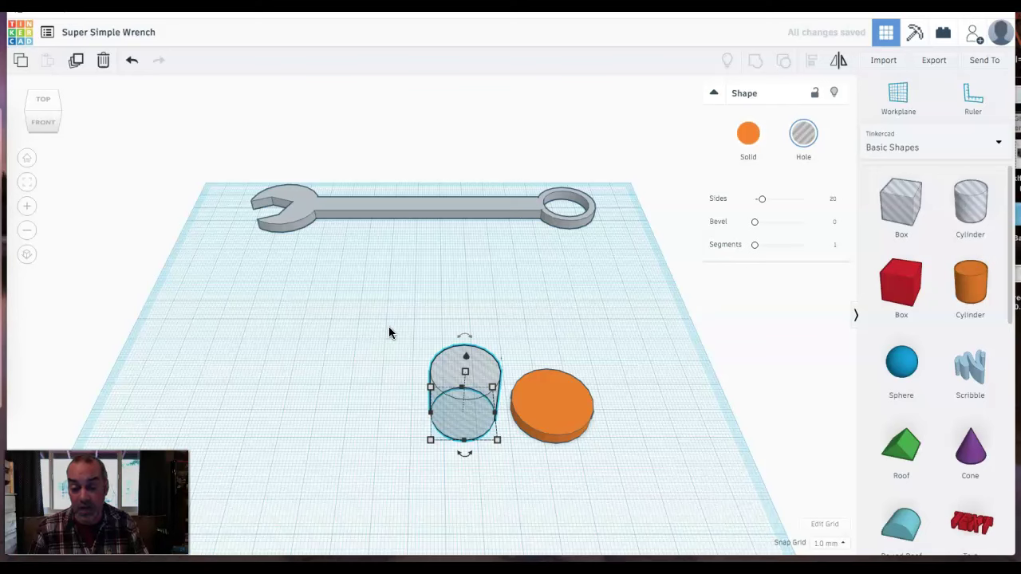
# - Box-select the hole cylinder and the orange disc together
pyautogui.keyDown('shift'); pyautogui.click(561, 403); pyautogui.keyUp('shift')
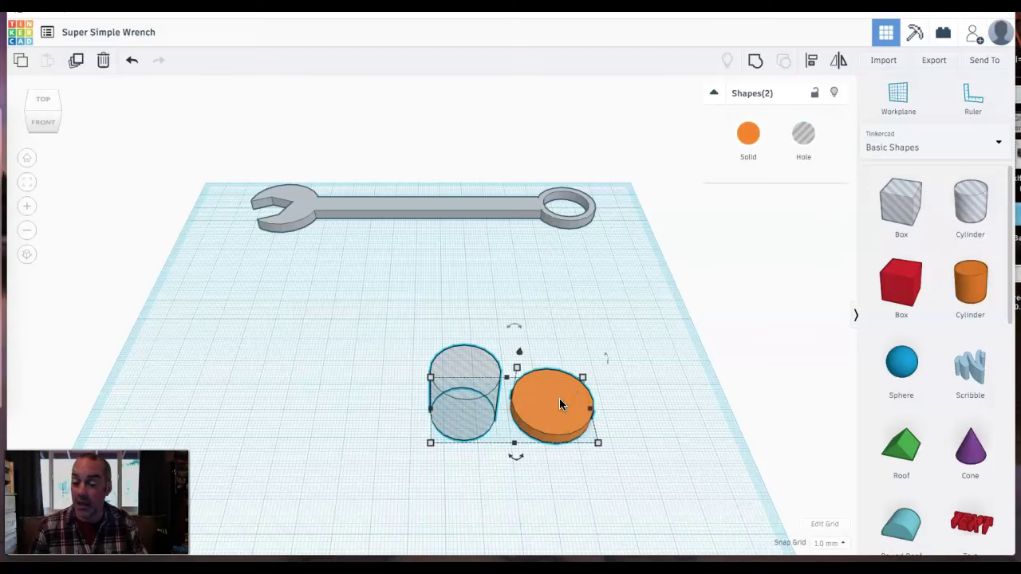
pyautogui.click(338, 404)
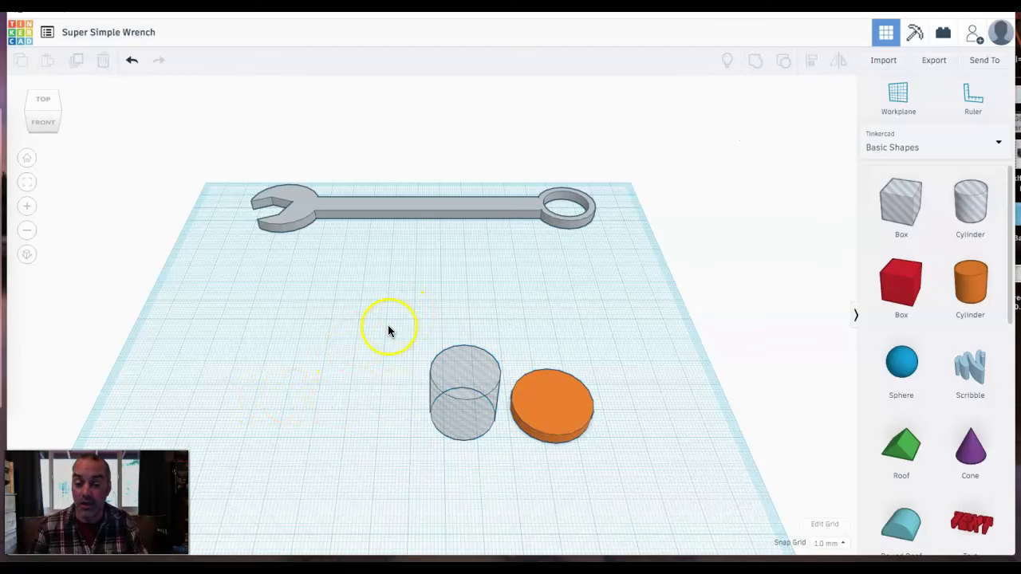
pyautogui.moveTo(388, 326); pyautogui.dragTo(638, 467)
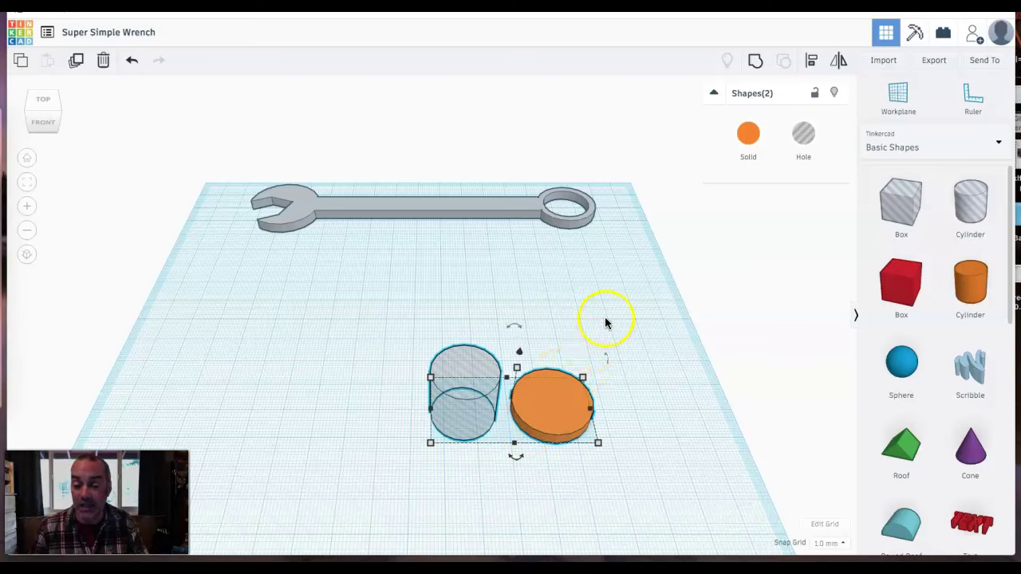
# - Centre the hole on the disc with Align, then reselect both from a top view
pyautogui.click(813, 67)
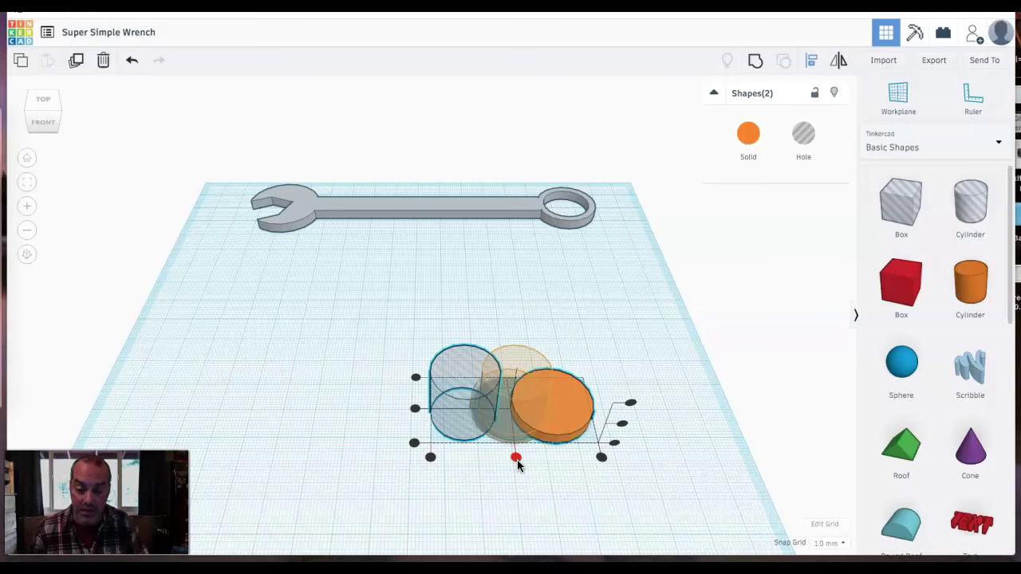
pyautogui.click(517, 461)
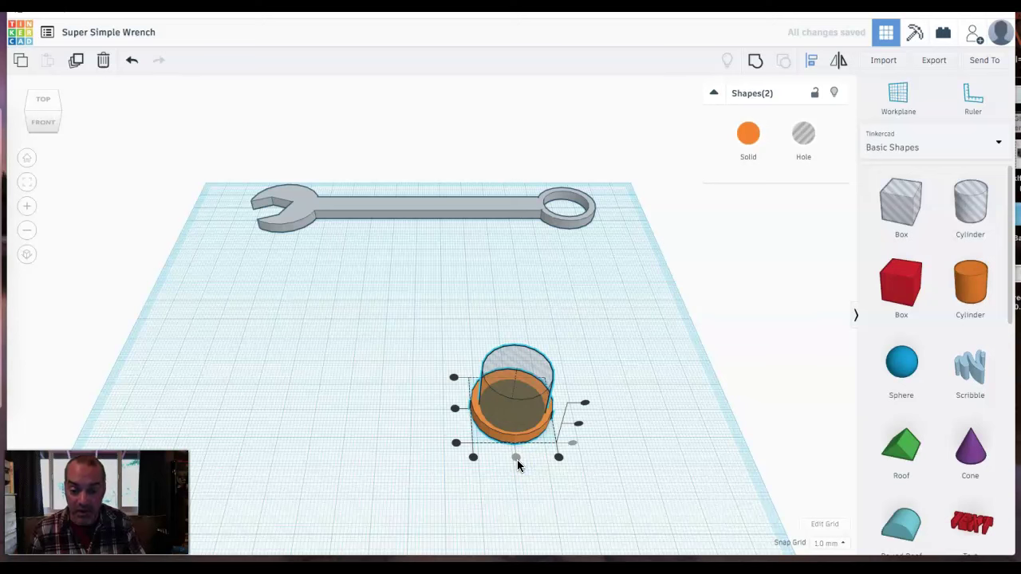
pyautogui.moveTo(423, 452); pyautogui.dragTo(420, 483, button='right')
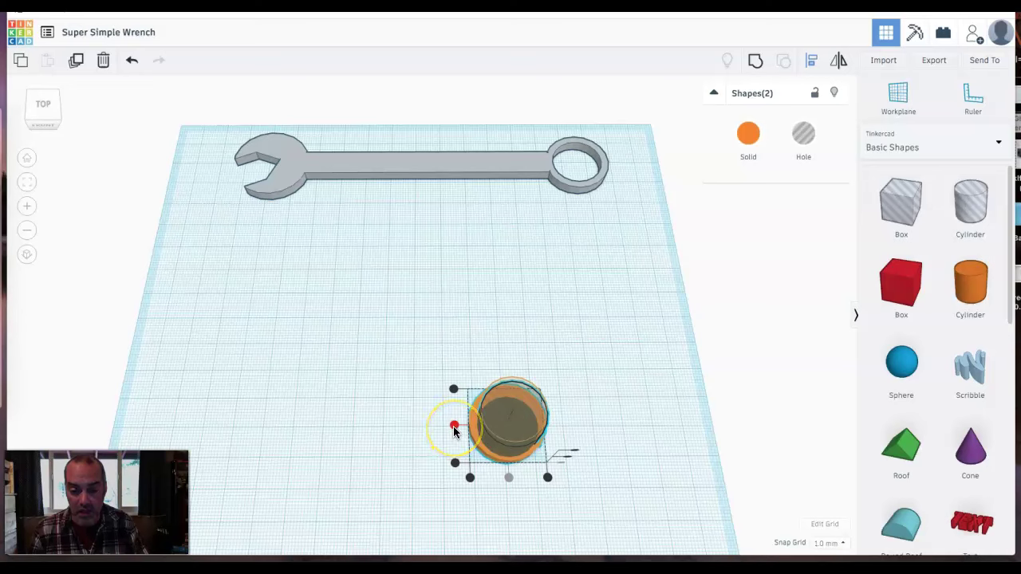
pyautogui.moveTo(454, 431); pyautogui.dragTo(456, 431)
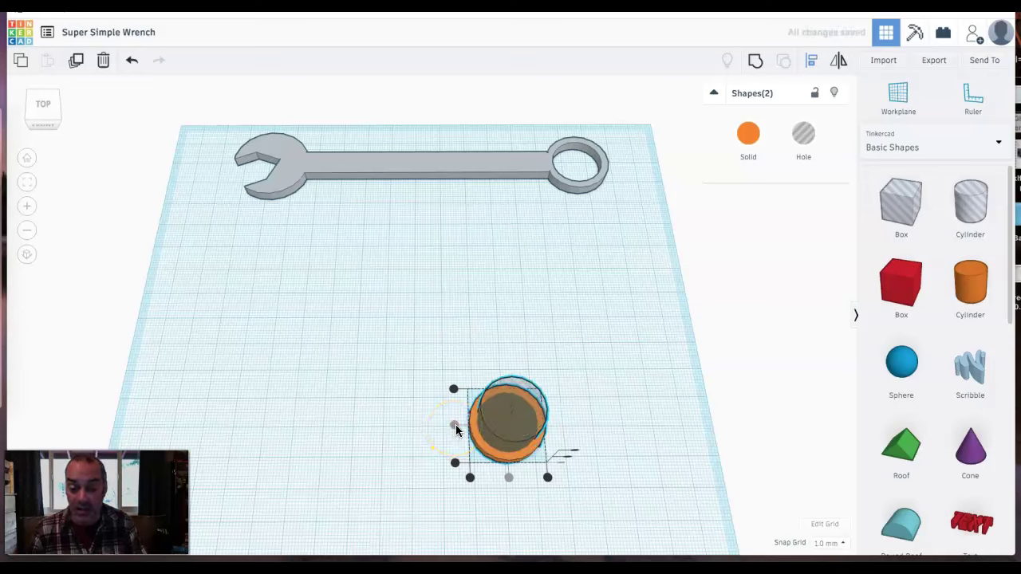
pyautogui.click(453, 429)
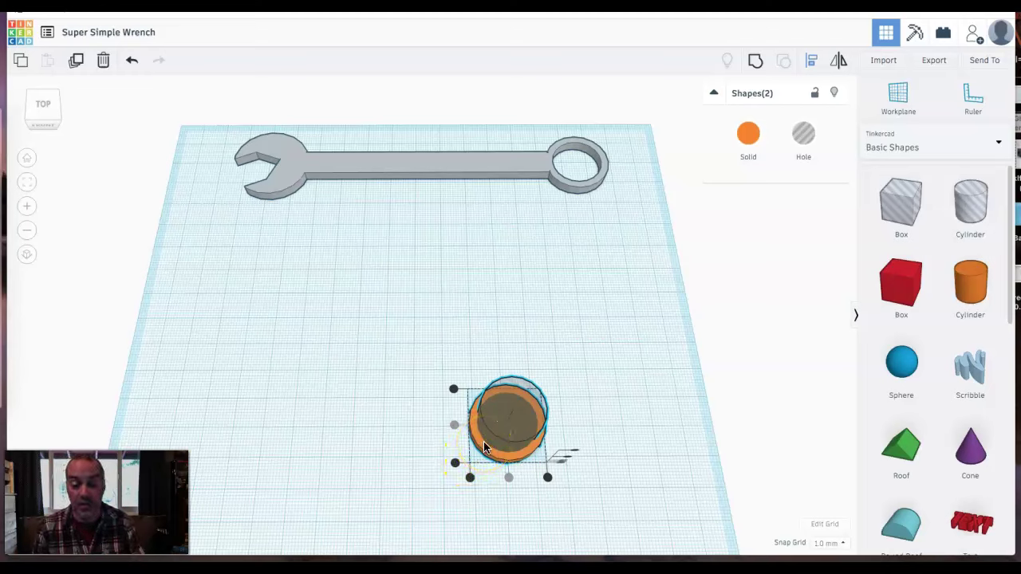
pyautogui.click(600, 352)
pyautogui.moveTo(600, 348); pyautogui.dragTo(434, 488)
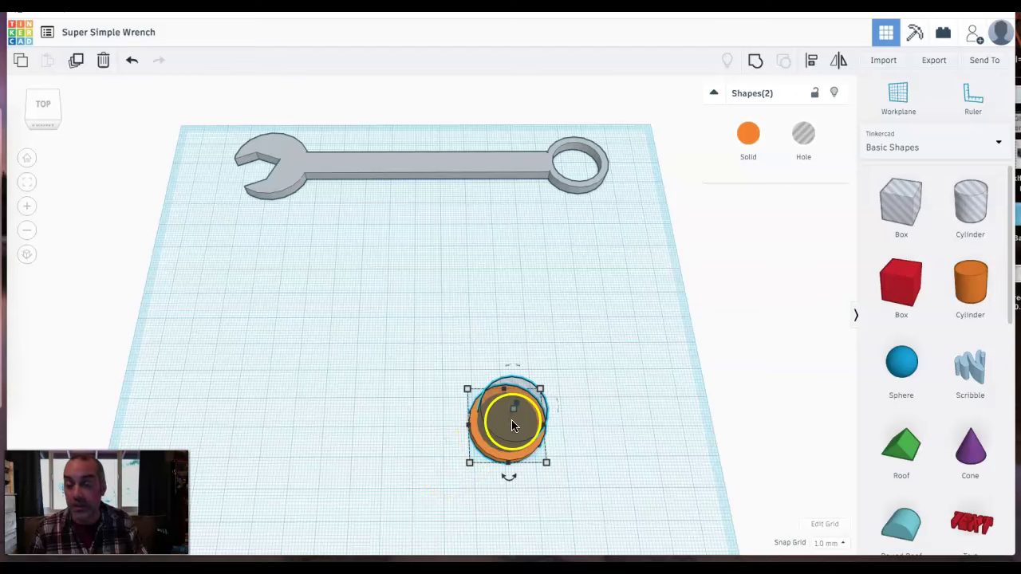
# - Group the hole and disc into an orange ring and drag it toward the wrench's ring end
pyautogui.click(755, 61)
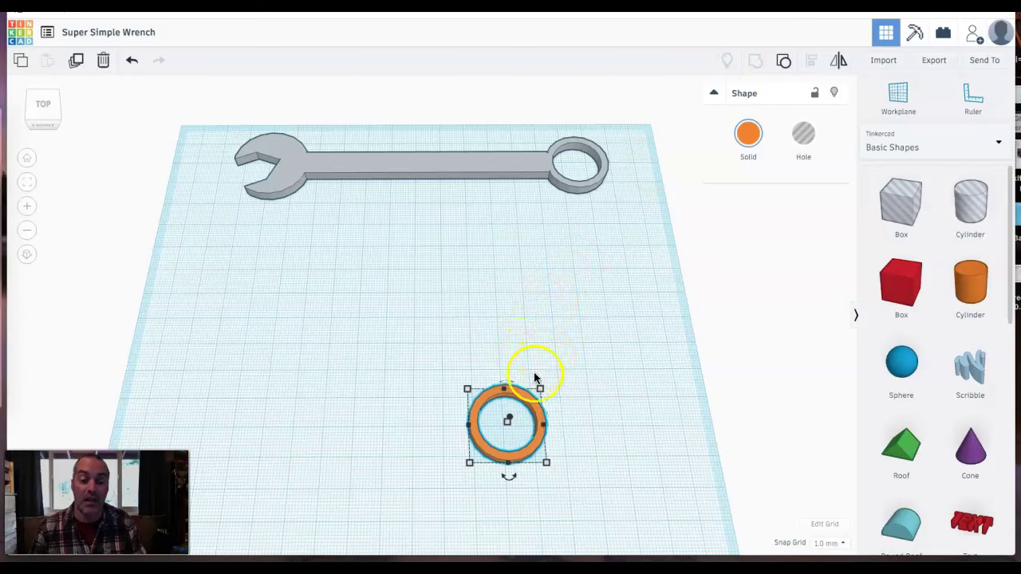
pyautogui.click(434, 380)
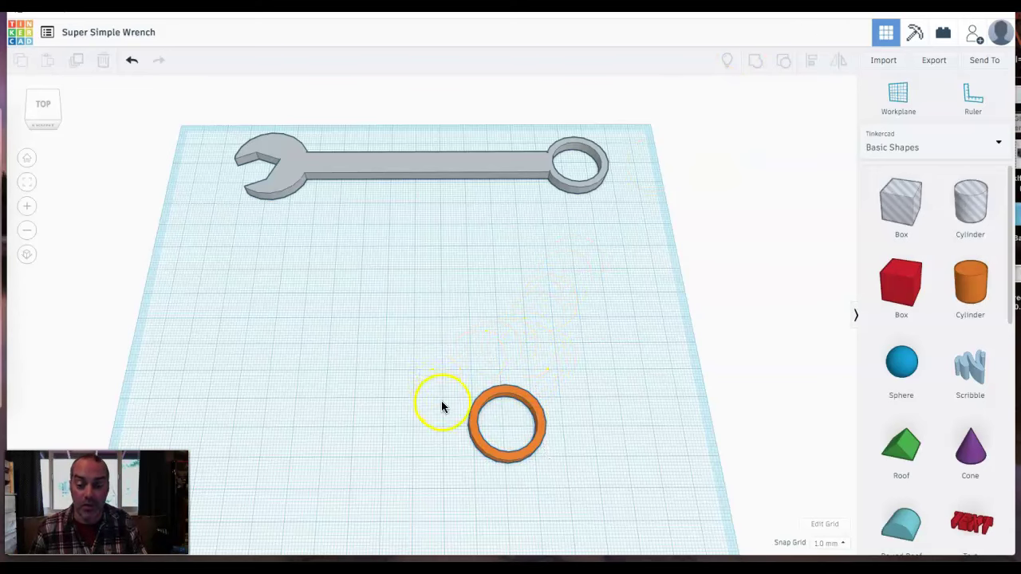
pyautogui.moveTo(475, 433); pyautogui.dragTo(595, 354)
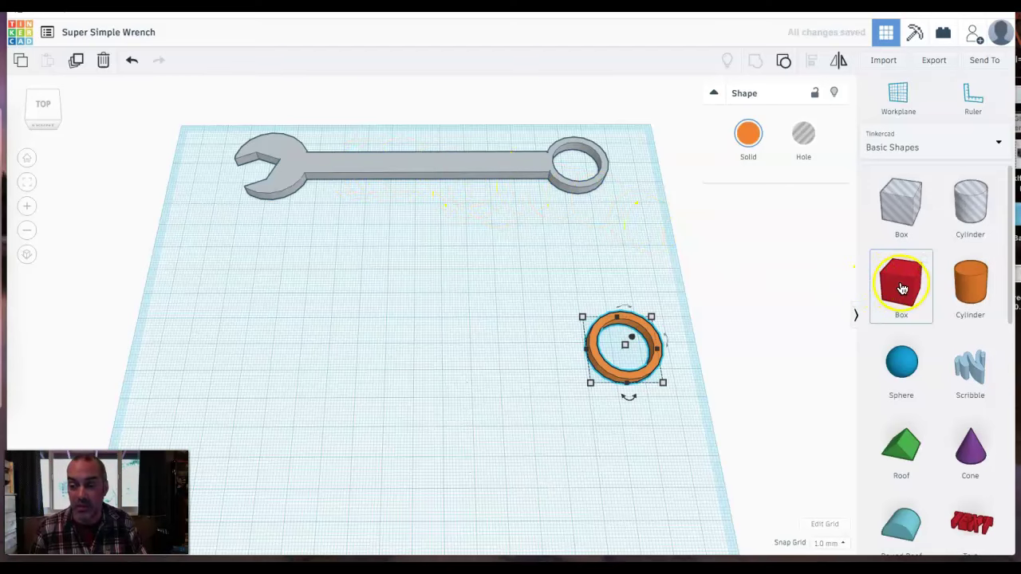
# - Add a box and set its width to 10 mm and length to 100 mm
pyautogui.moveTo(903, 289); pyautogui.dragTo(421, 367)
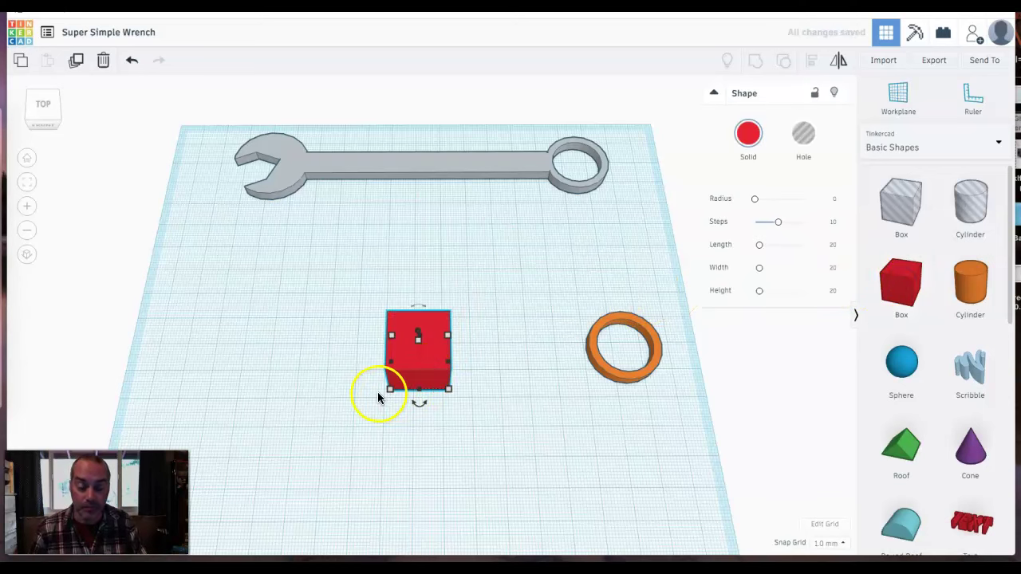
pyautogui.moveTo(377, 393); pyautogui.dragTo(388, 367, button='right')
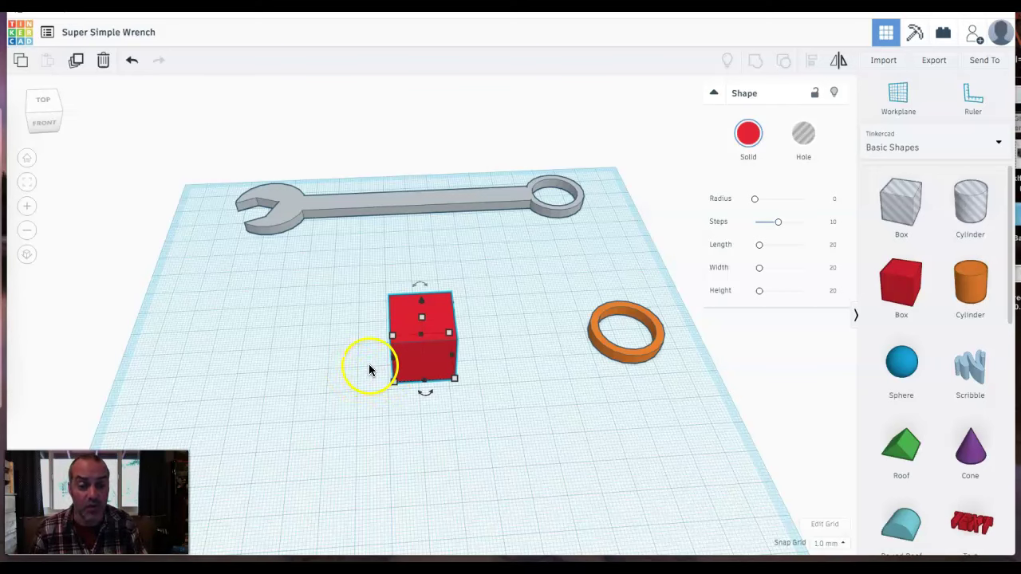
pyautogui.moveTo(396, 390)
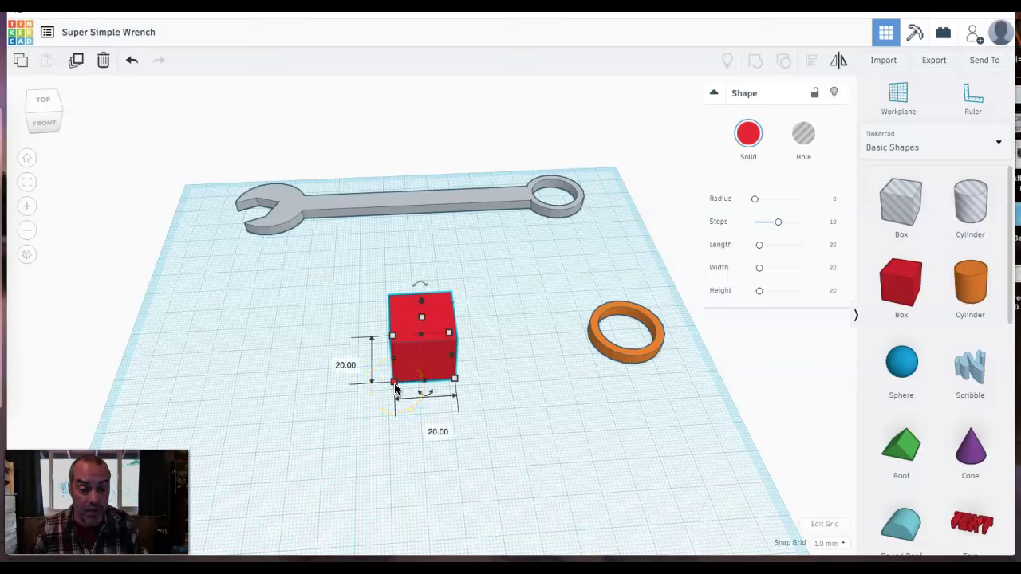
pyautogui.click(394, 387)
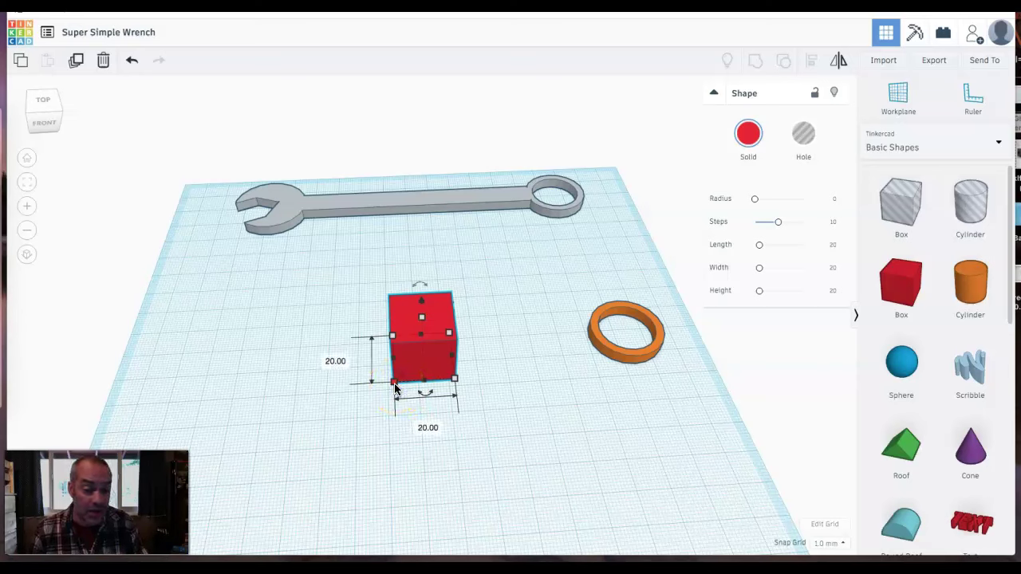
pyautogui.click(336, 364)
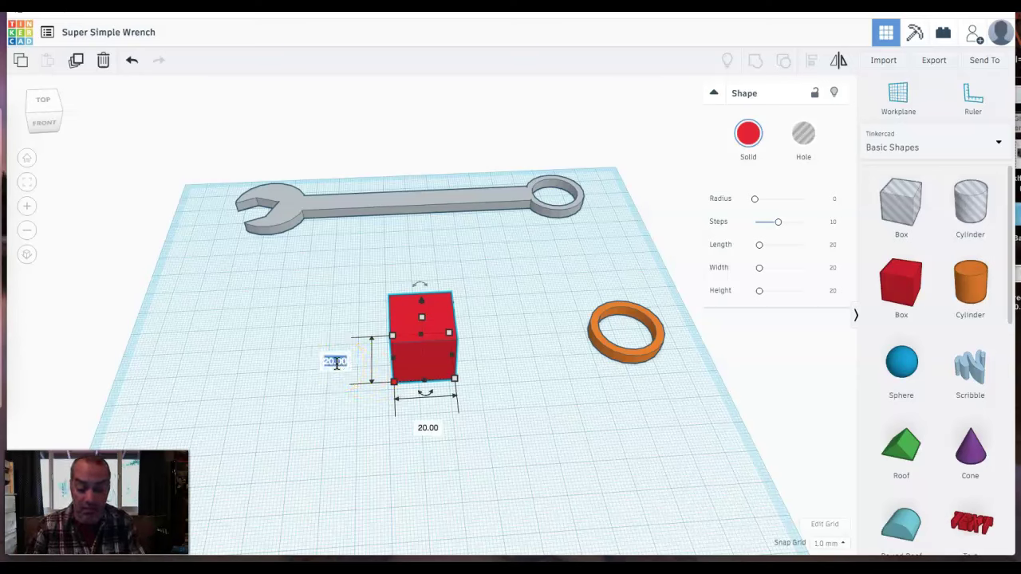
pyautogui.write('9')
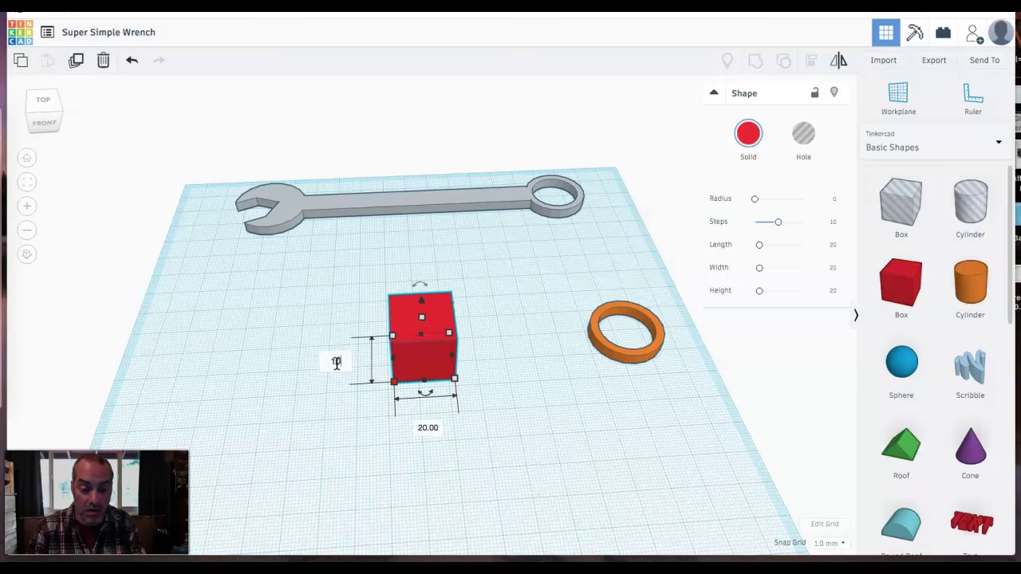
pyautogui.write('0')
pyautogui.press('Return')
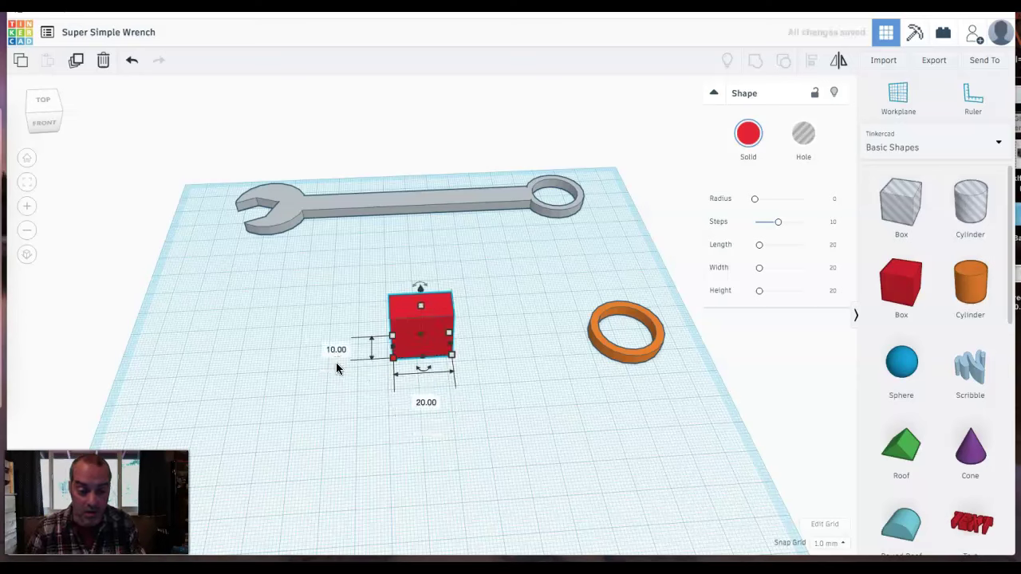
pyautogui.click(426, 405)
pyautogui.write('100')
pyautogui.press('Return')
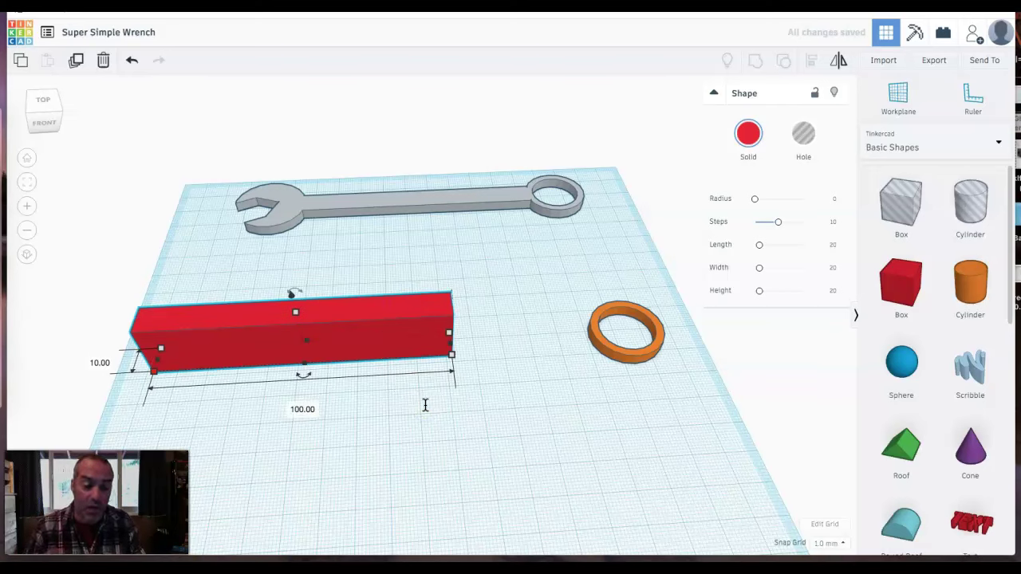
# - Set the red bar's height to 4 mm and deselect it
pyautogui.click(296, 316)
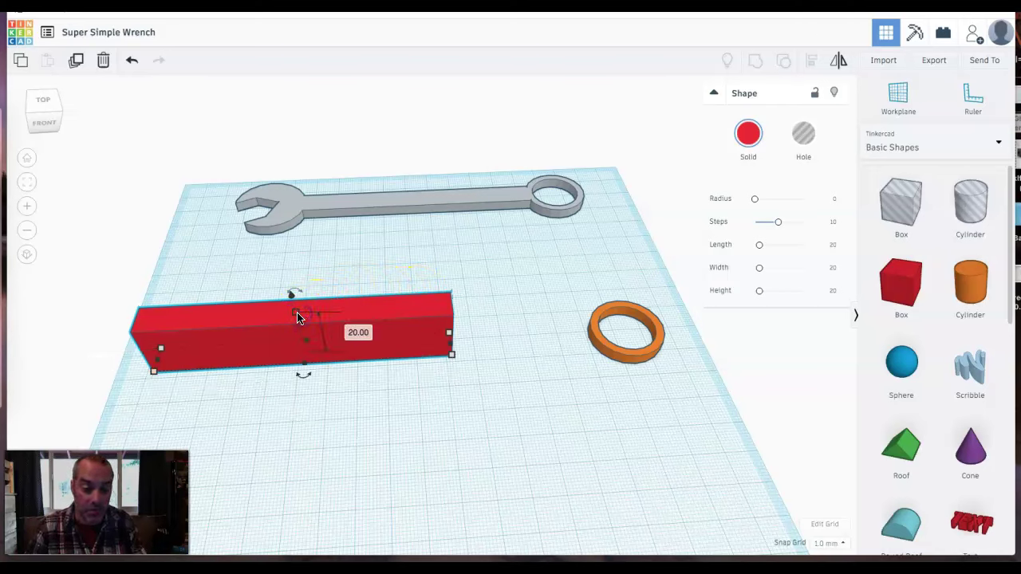
pyautogui.click(449, 335)
pyautogui.click(293, 313)
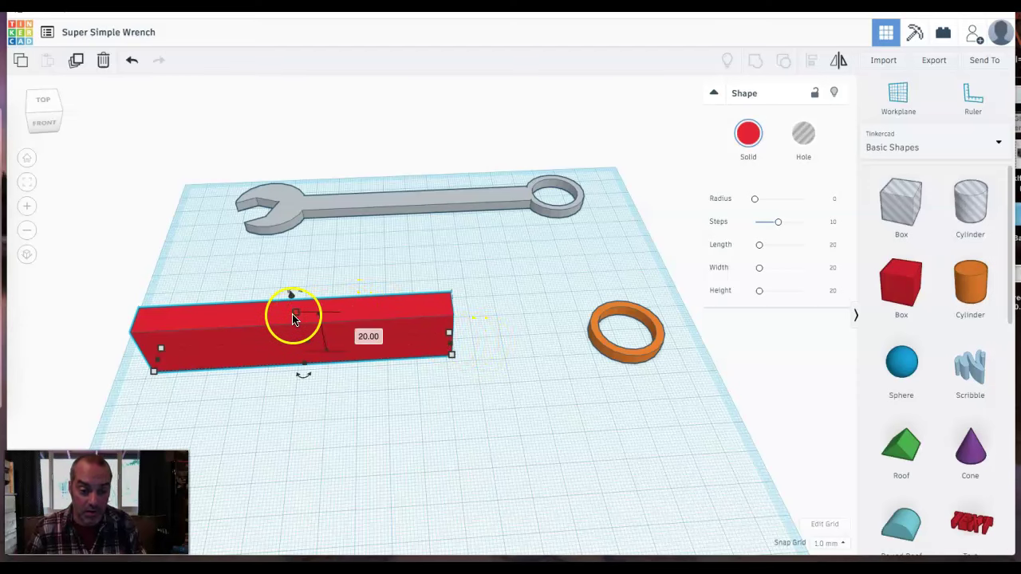
pyautogui.click(370, 339)
pyautogui.write('4')
pyautogui.press('Return')
pyautogui.click(394, 393)
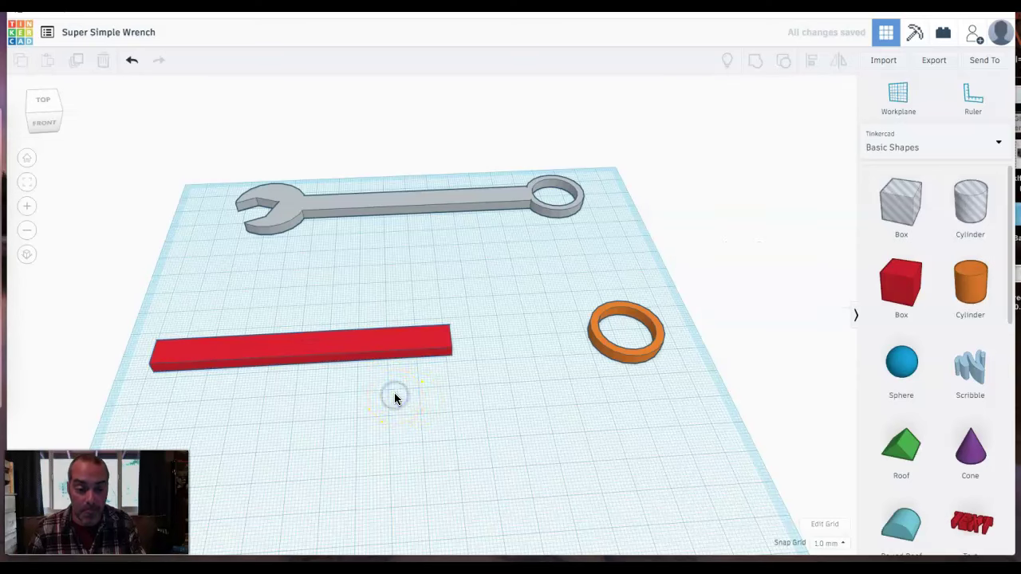
# - Slide the red handle bar right until its end meets the orange ring
pyautogui.moveTo(335, 347); pyautogui.dragTo(469, 348)
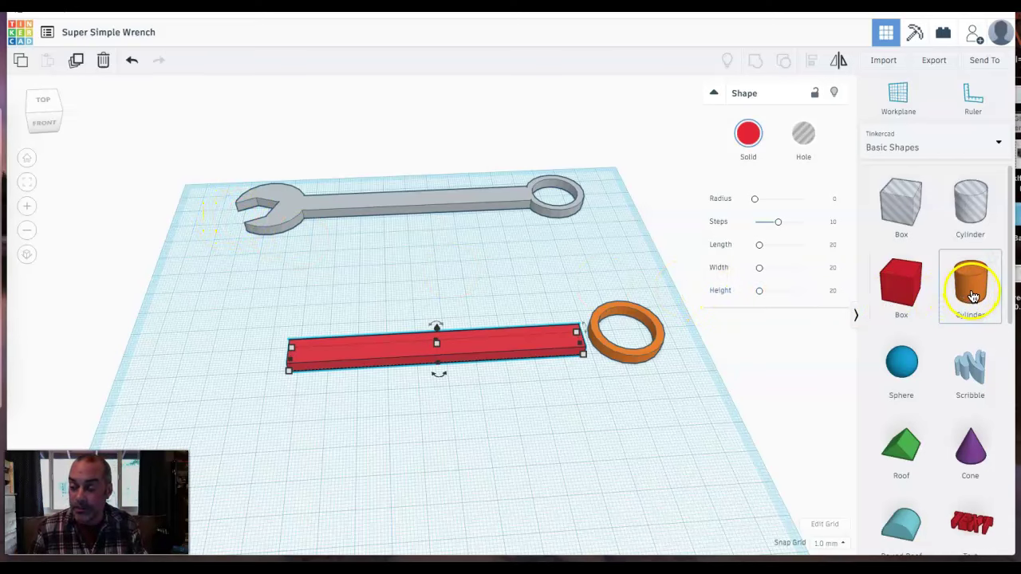
# - Add a new cylinder and set its height and width to 30 mm
pyautogui.moveTo(973, 296); pyautogui.dragTo(363, 469)
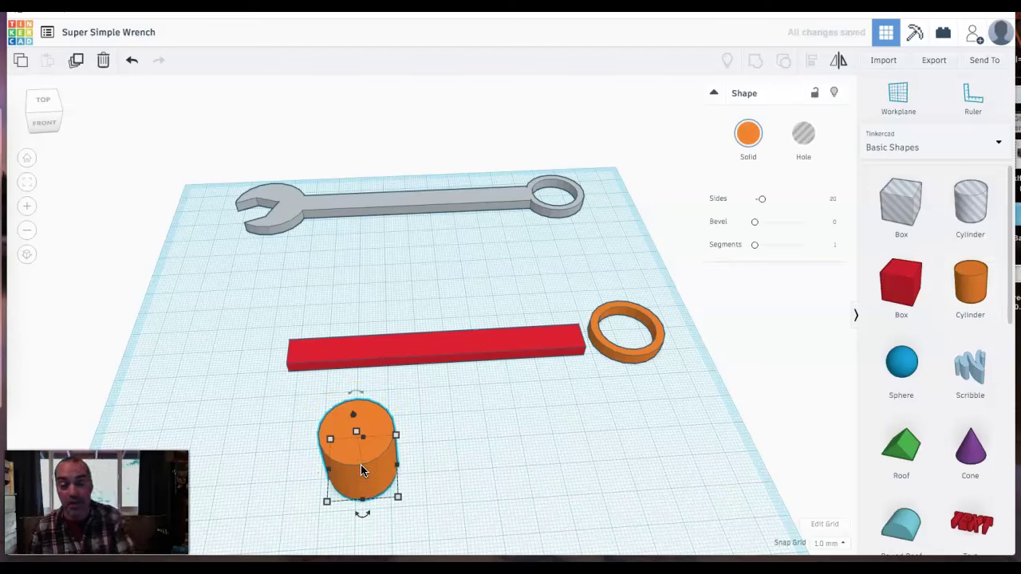
pyautogui.click(398, 499)
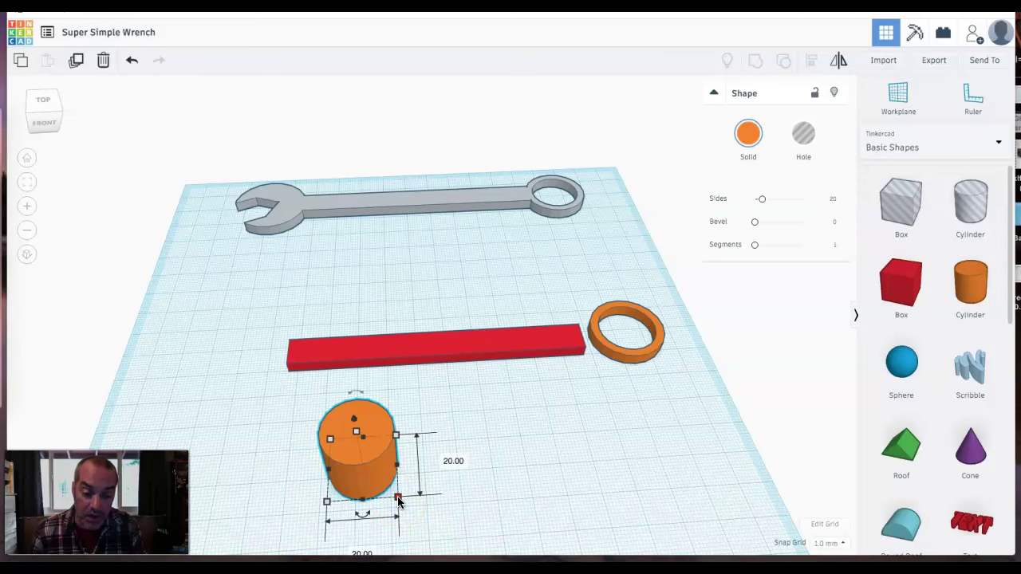
pyautogui.moveTo(398, 499); pyautogui.dragTo(407, 474, button='middle')
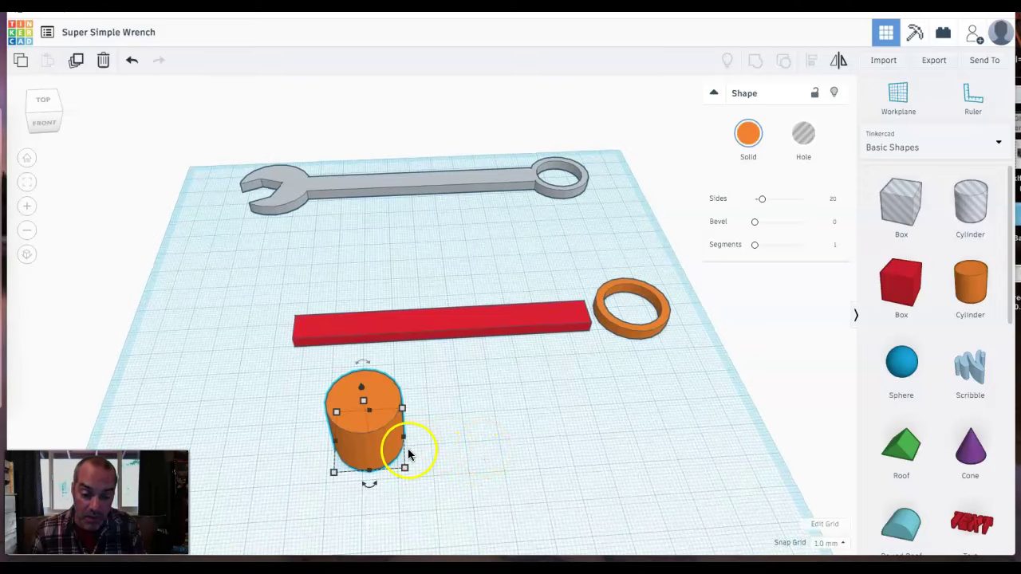
pyautogui.moveTo(405, 471)
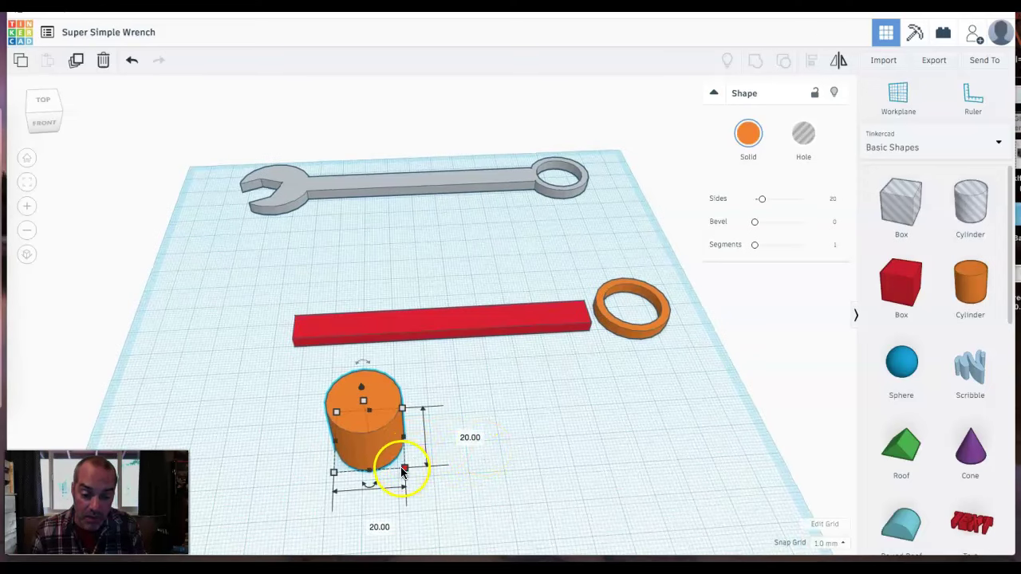
pyautogui.click(459, 435)
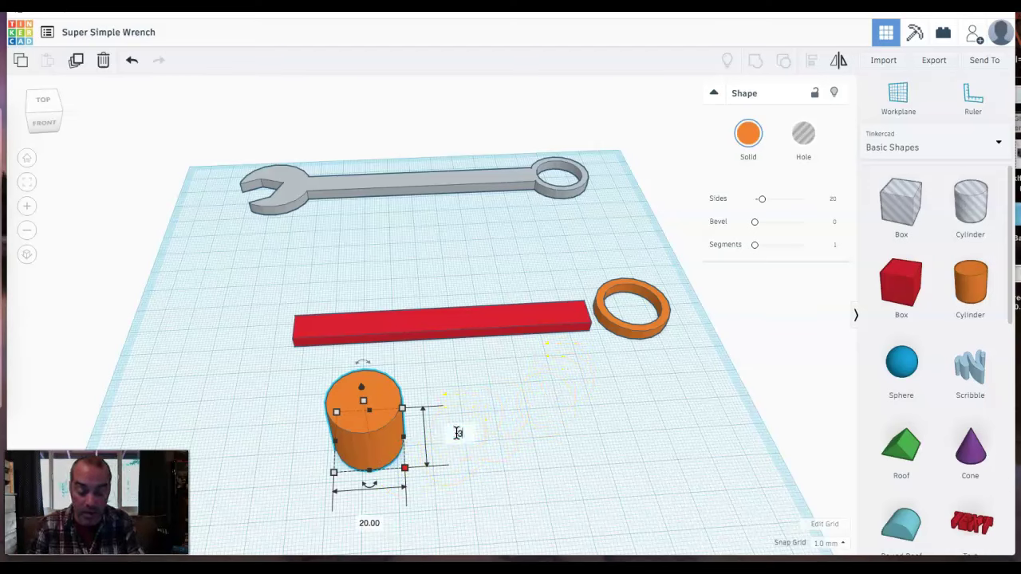
pyautogui.press('Return')
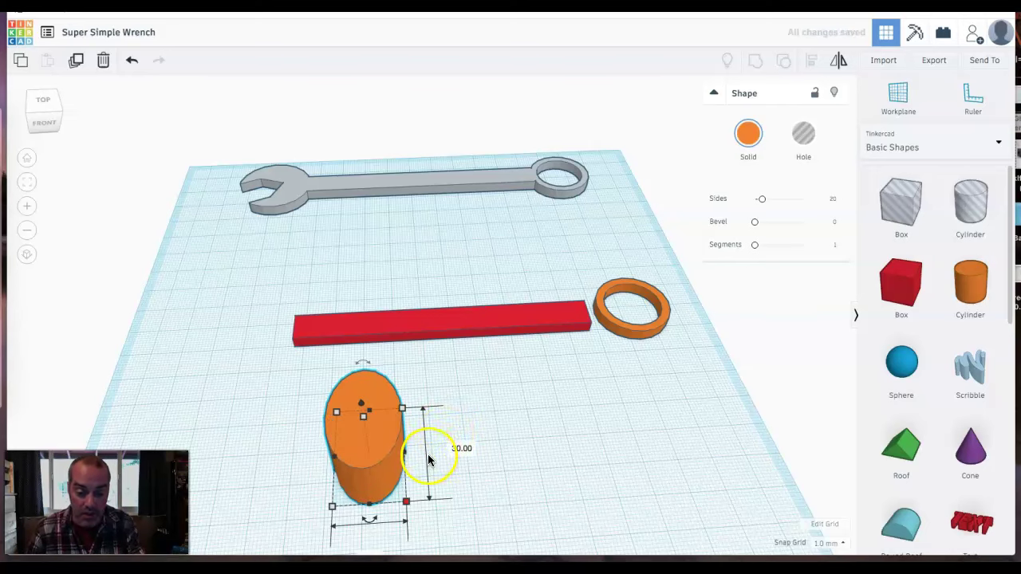
pyautogui.moveTo(422, 468); pyautogui.dragTo(424, 416, button='right')
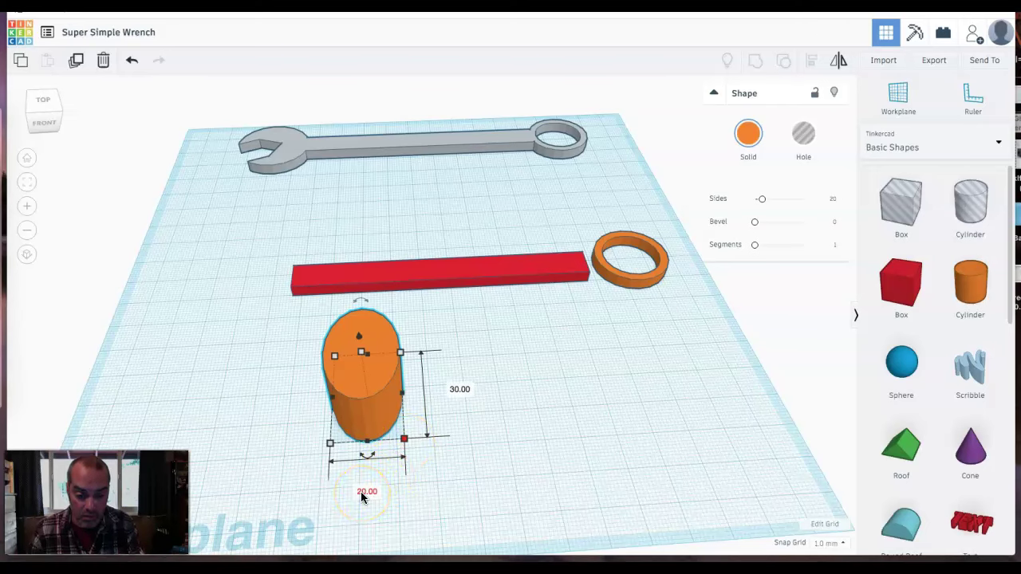
pyautogui.click(362, 493)
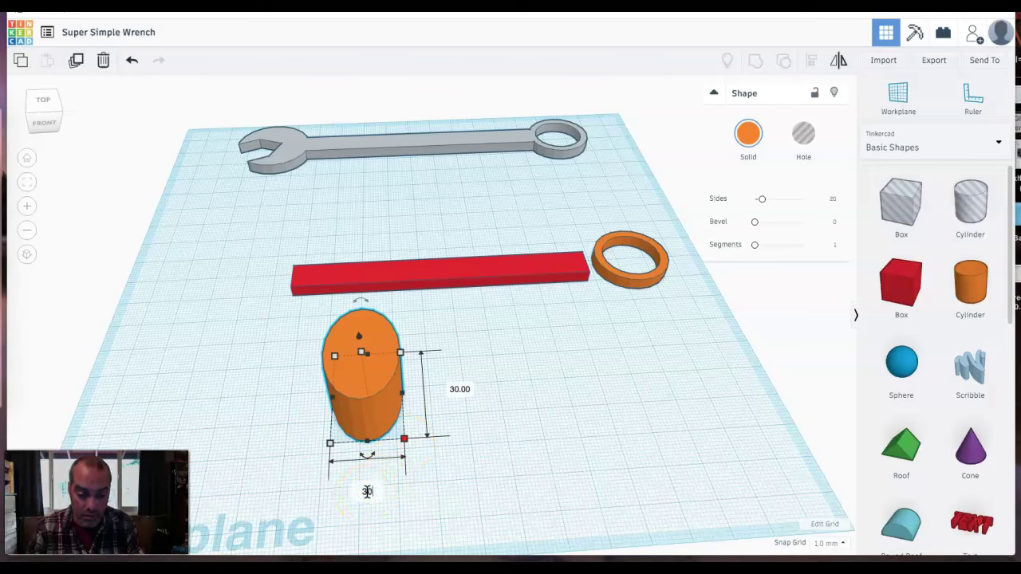
pyautogui.write('30')
pyautogui.press('Return')
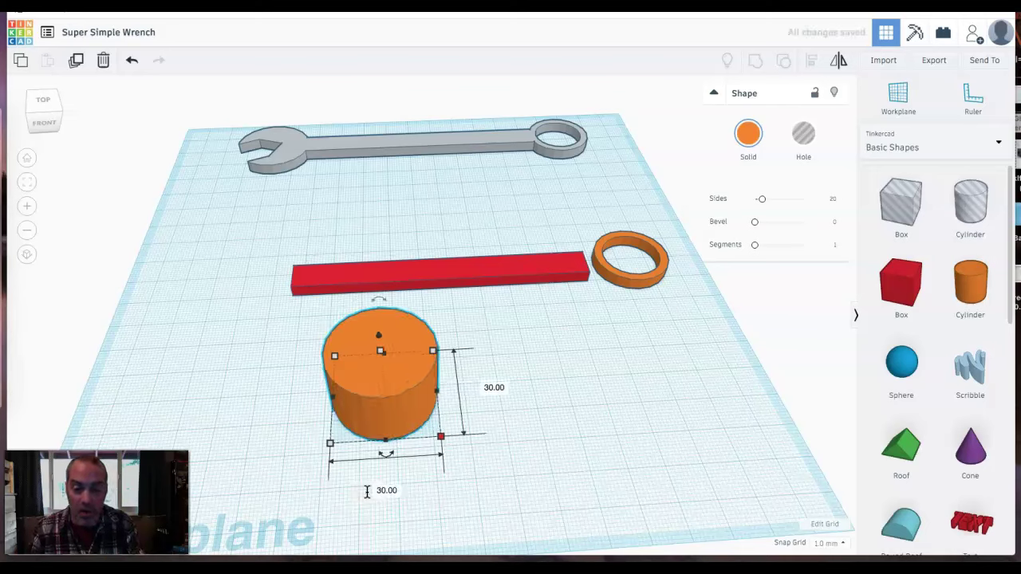
# - Change the orange cylinder's height to 4 mm, making a flat disc
pyautogui.click(379, 380)
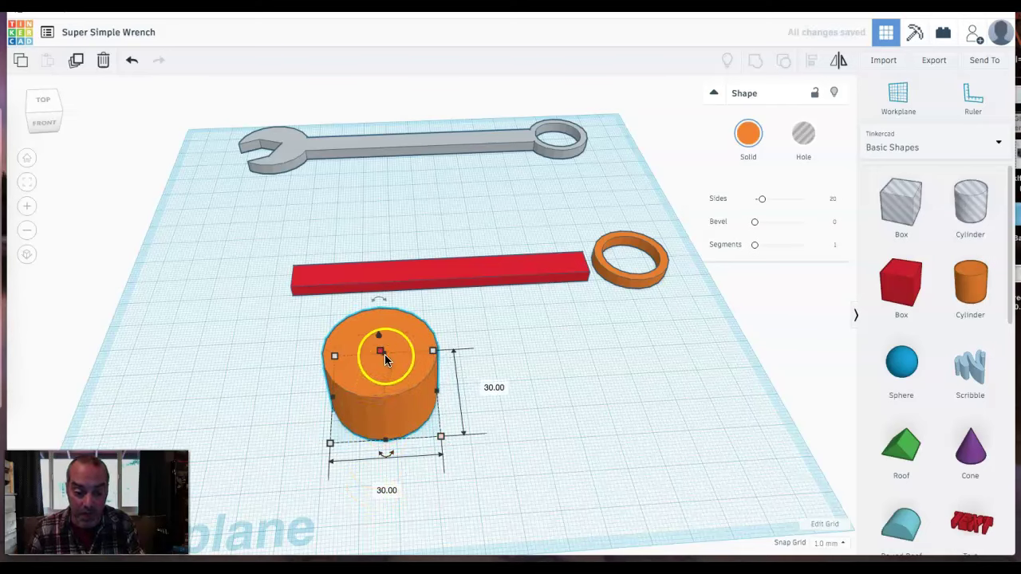
pyautogui.moveTo(381, 355)
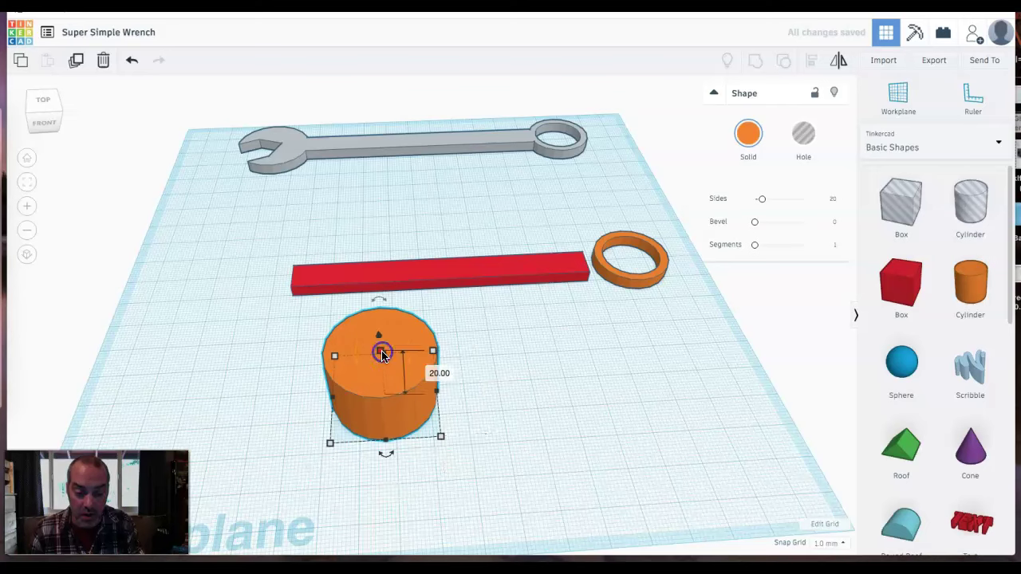
pyautogui.click(435, 372)
pyautogui.write('4')
pyautogui.press('Return')
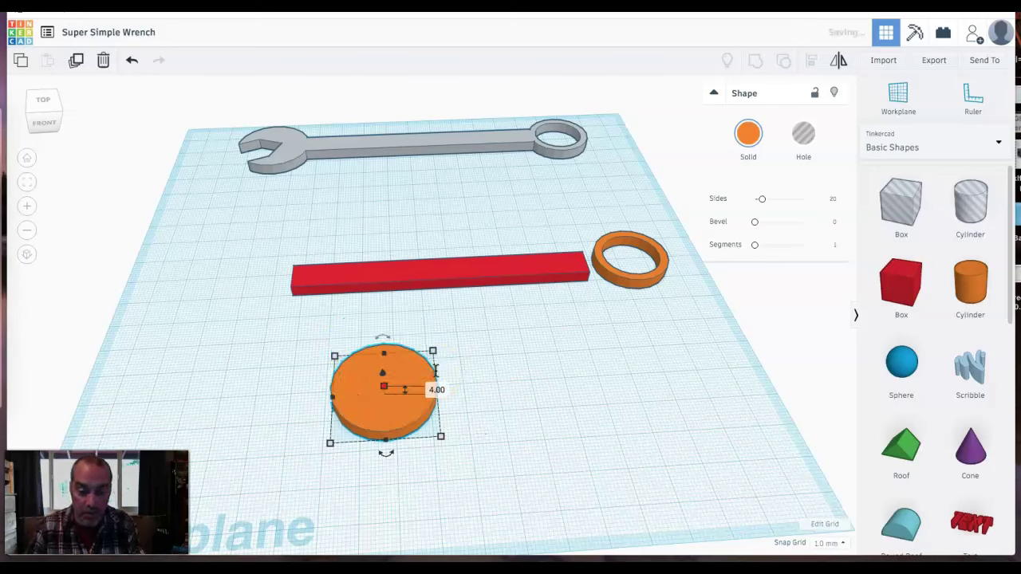
pyautogui.click(564, 363)
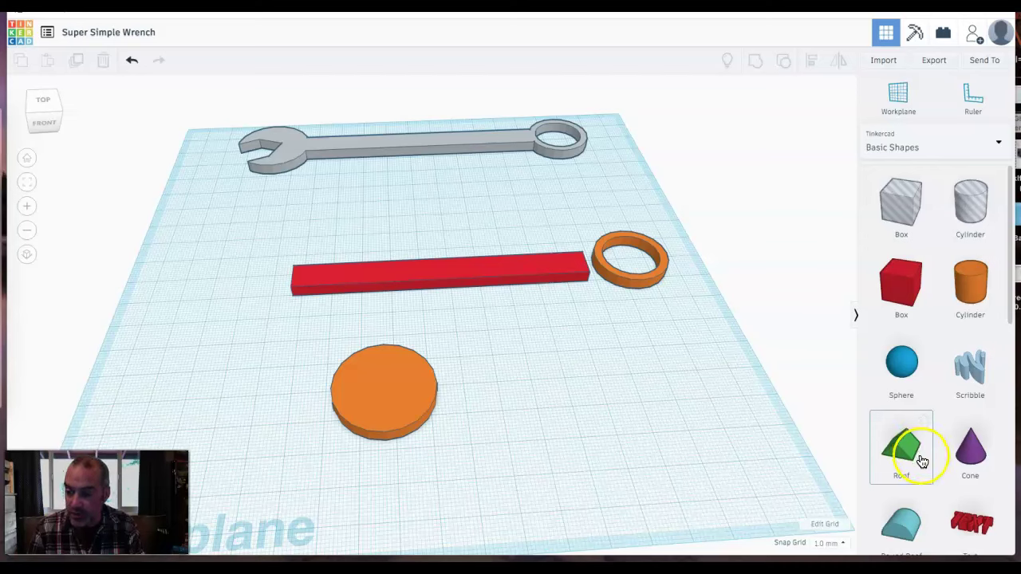
# - Place a six-sided Polygon from Basic Shapes beside the orange disc
pyautogui.scroll(-3, 922, 461)
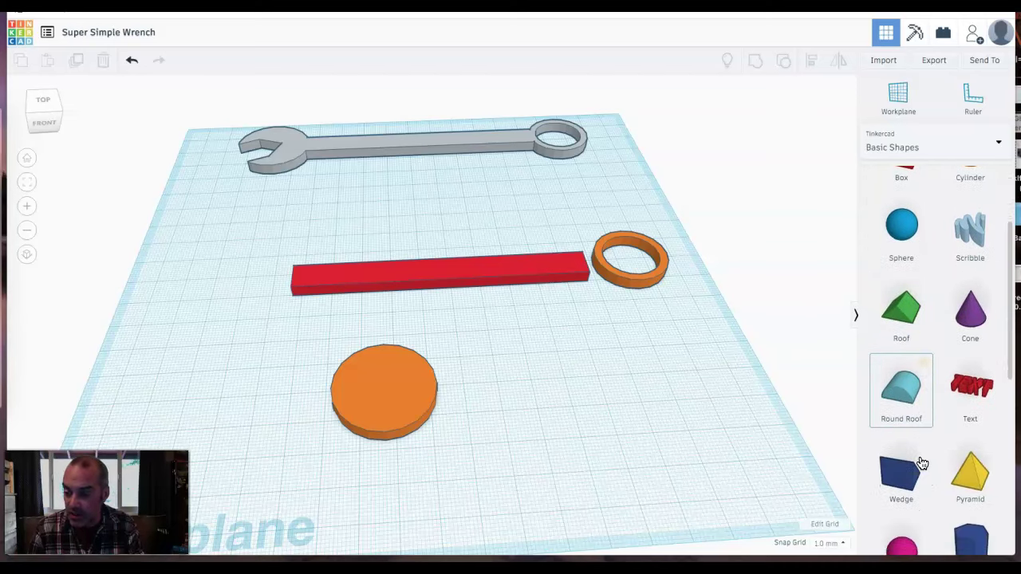
pyautogui.scroll(-1, 921, 462)
pyautogui.moveTo(957, 497); pyautogui.dragTo(508, 463)
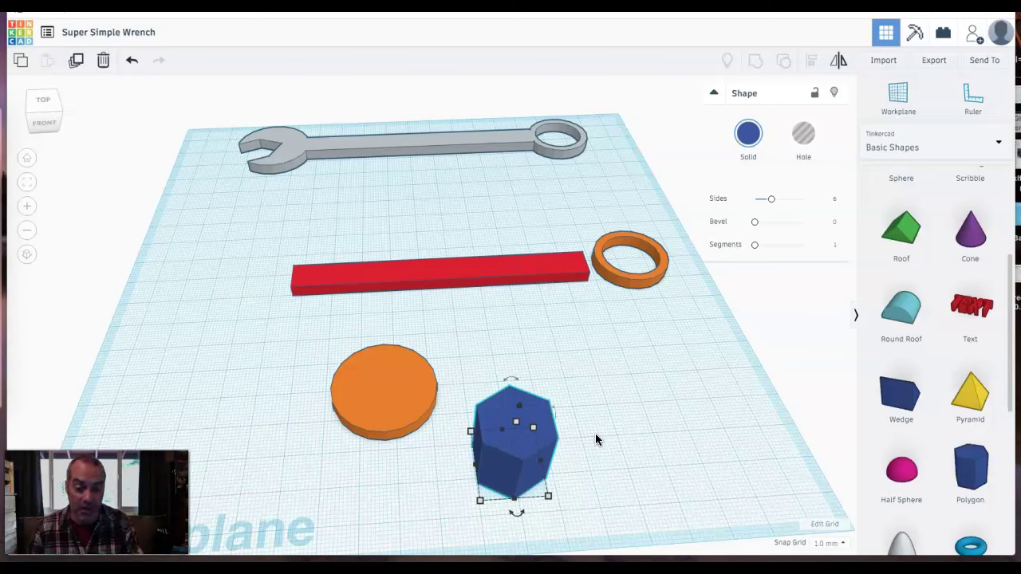
pyautogui.moveTo(595, 440); pyautogui.dragTo(560, 512)
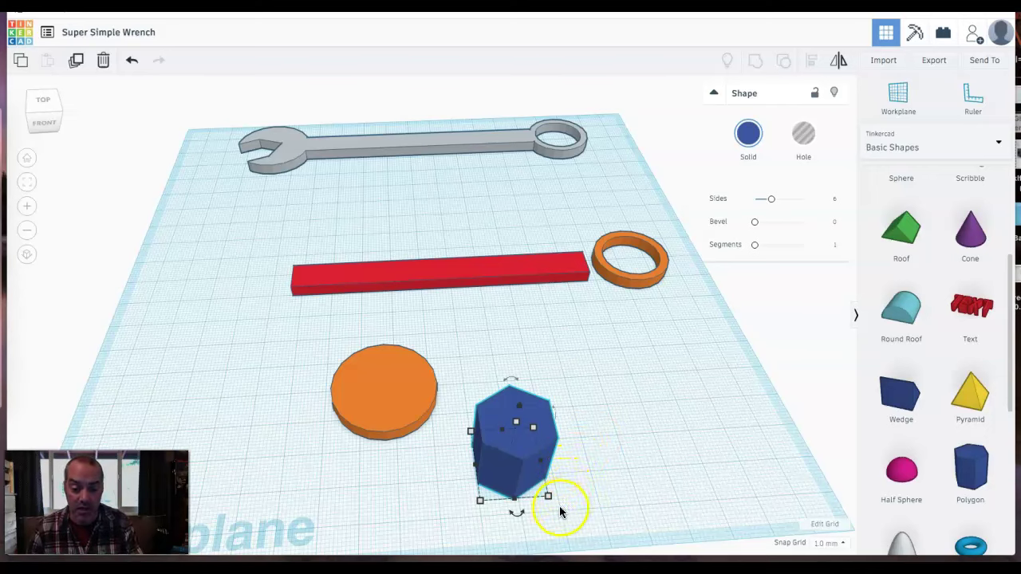
# - Rotate the polygon 90 degrees about its vertical axis
pyautogui.click(519, 519)
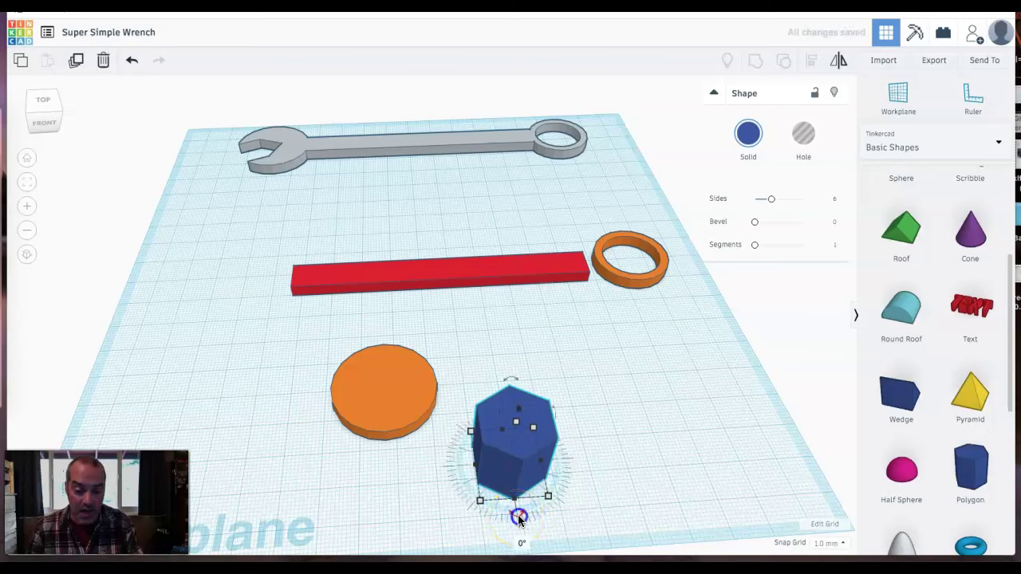
pyautogui.moveTo(518, 519); pyautogui.dragTo(564, 537)
pyautogui.click(564, 528)
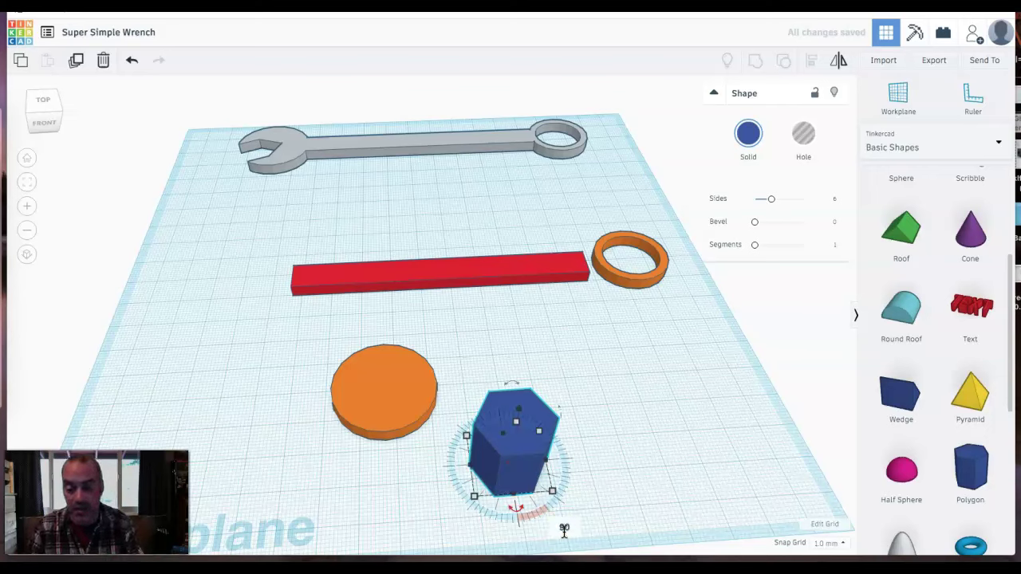
pyautogui.write('90')
pyautogui.press('Return')
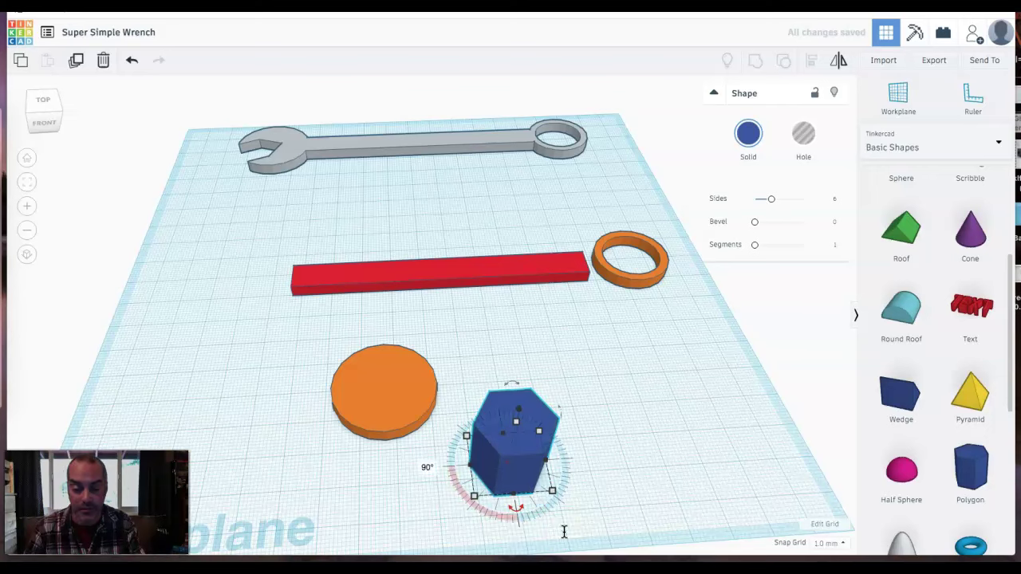
pyautogui.click(407, 512)
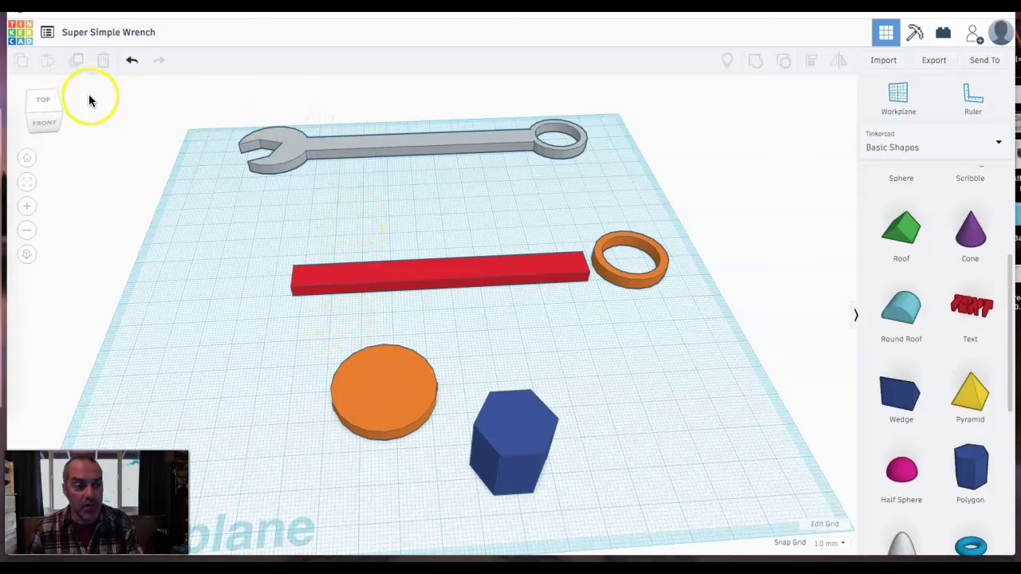
# - From the TOP view, drag the blue hexagon onto the orange disc's left half
pyautogui.click(45, 103)
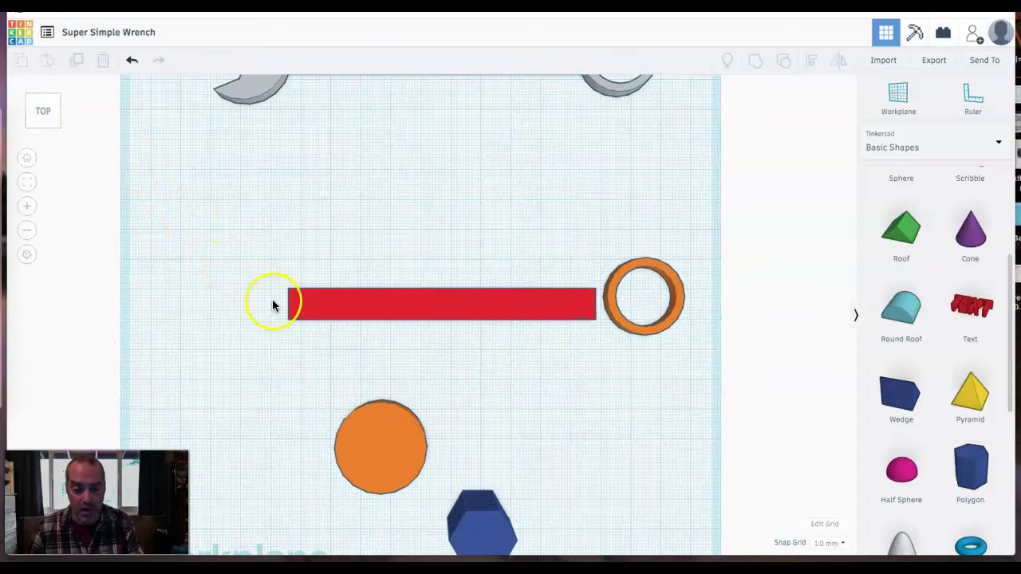
pyautogui.moveTo(428, 362); pyautogui.dragTo(475, 270, button='middle')
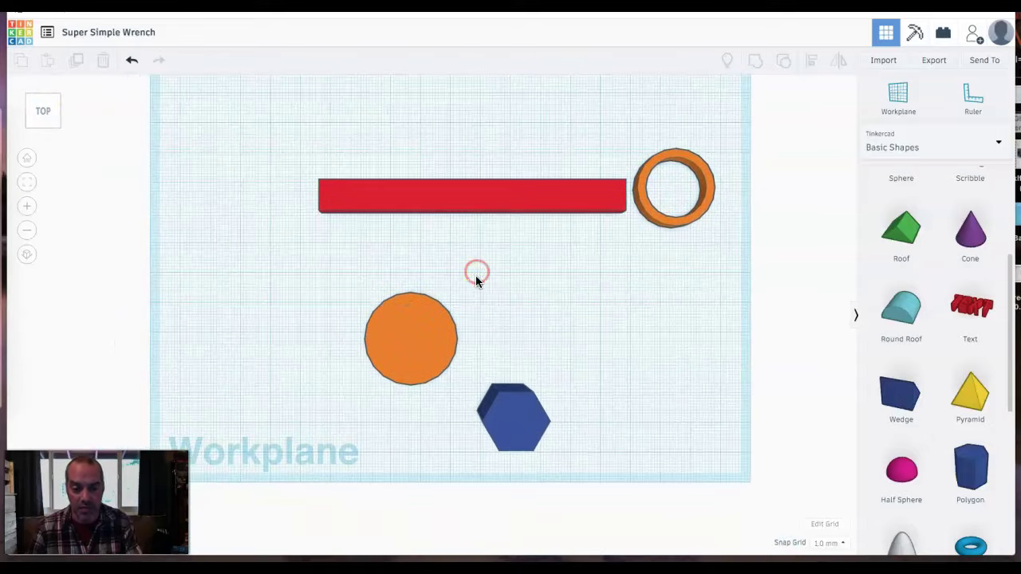
pyautogui.click(517, 428)
pyautogui.click(526, 451)
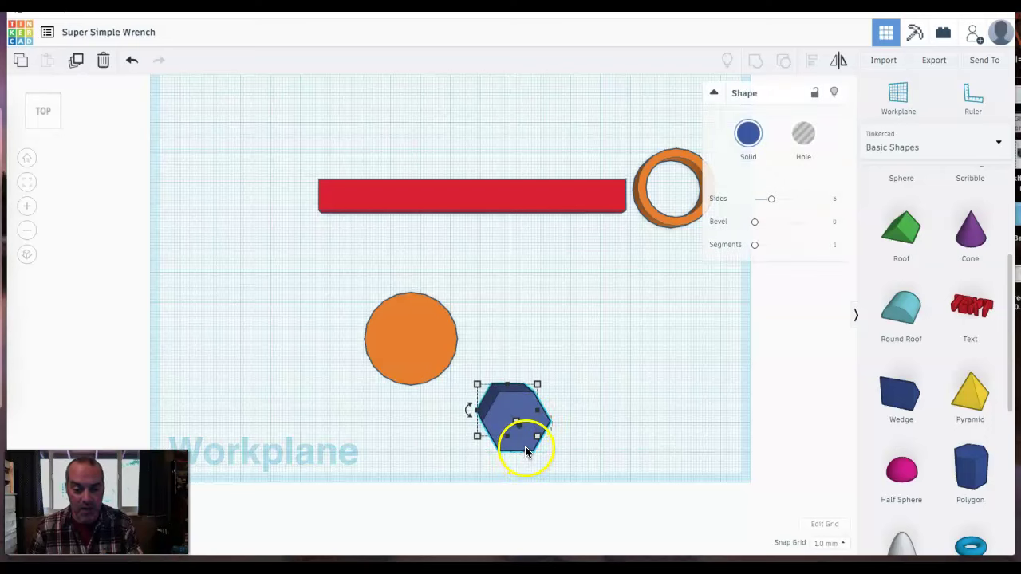
pyautogui.moveTo(526, 451); pyautogui.dragTo(386, 368)
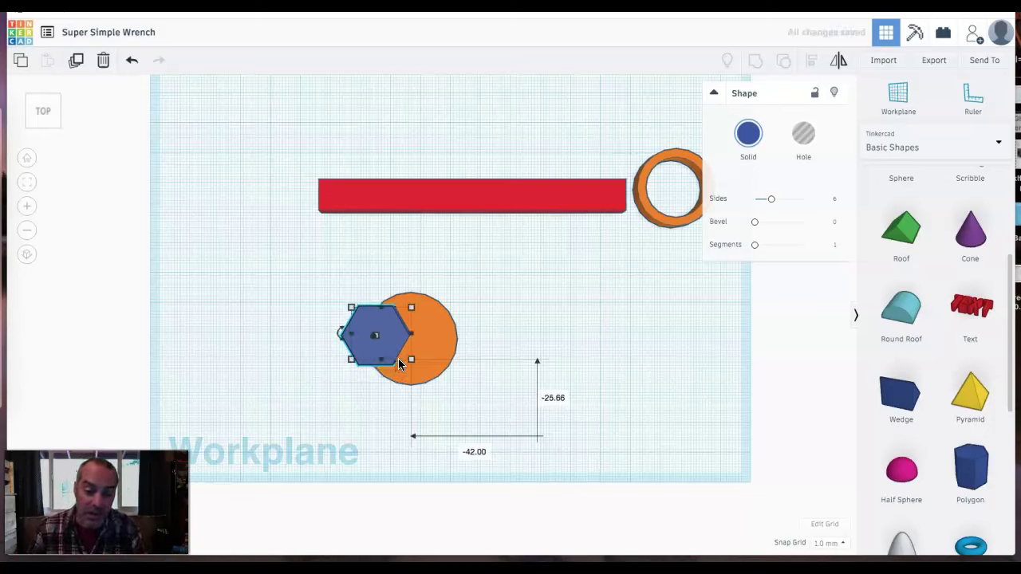
# - Set the hexagon to 15 mm deep and 32 mm wide, then slide it left
pyautogui.moveTo(408, 360); pyautogui.dragTo(410, 365)
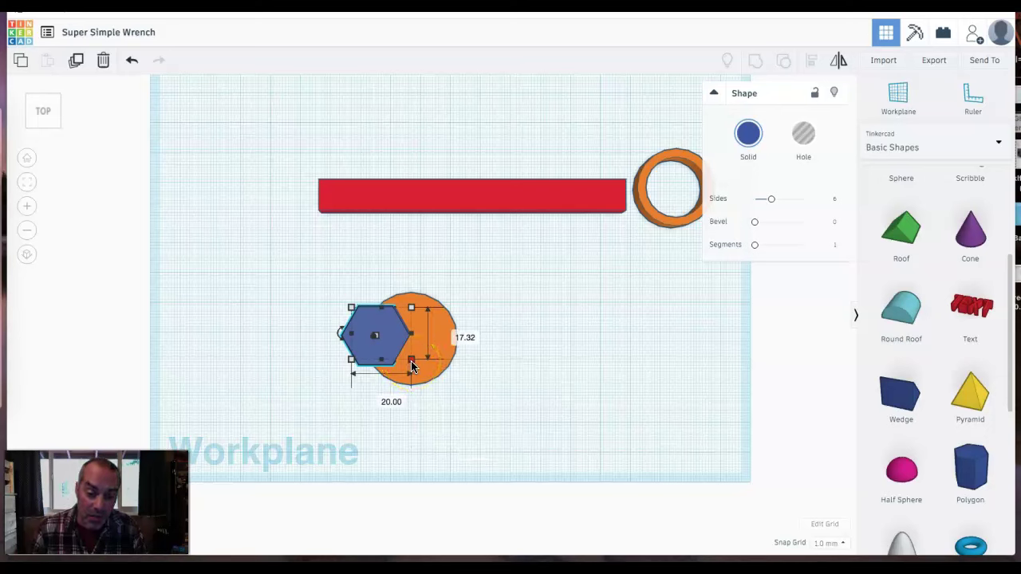
pyautogui.click(457, 336)
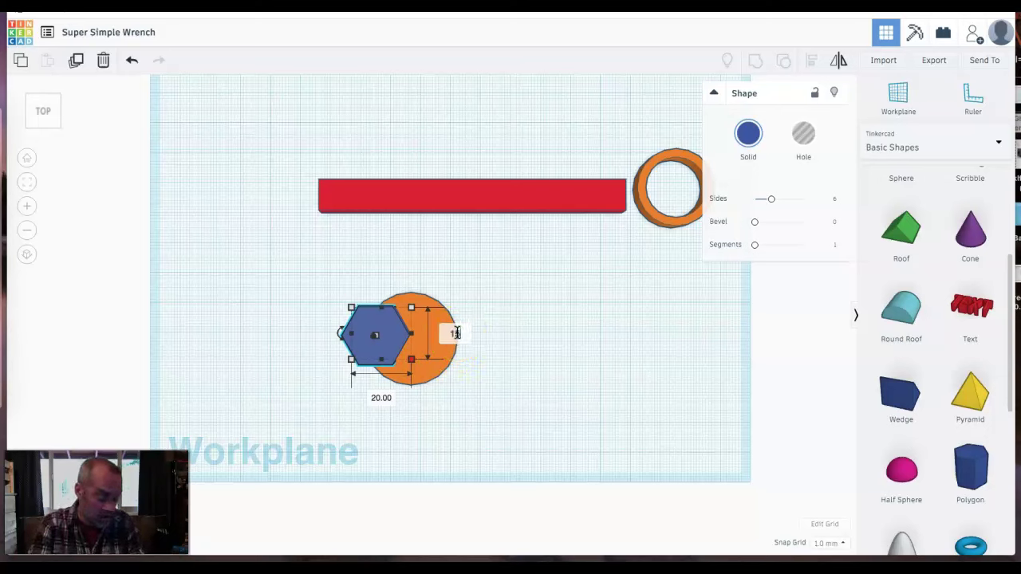
pyautogui.write('15')
pyautogui.press('Return')
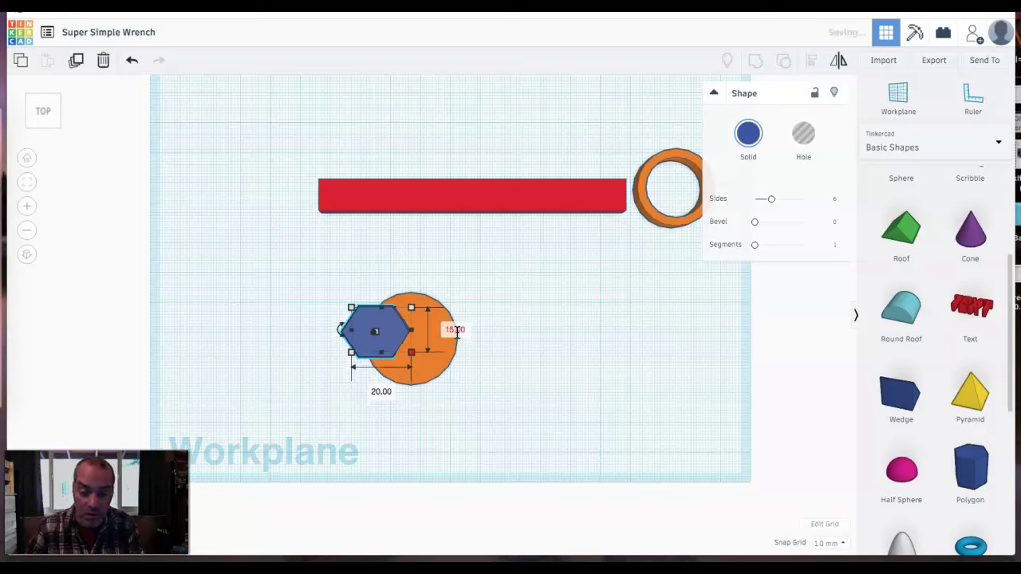
pyautogui.click(387, 394)
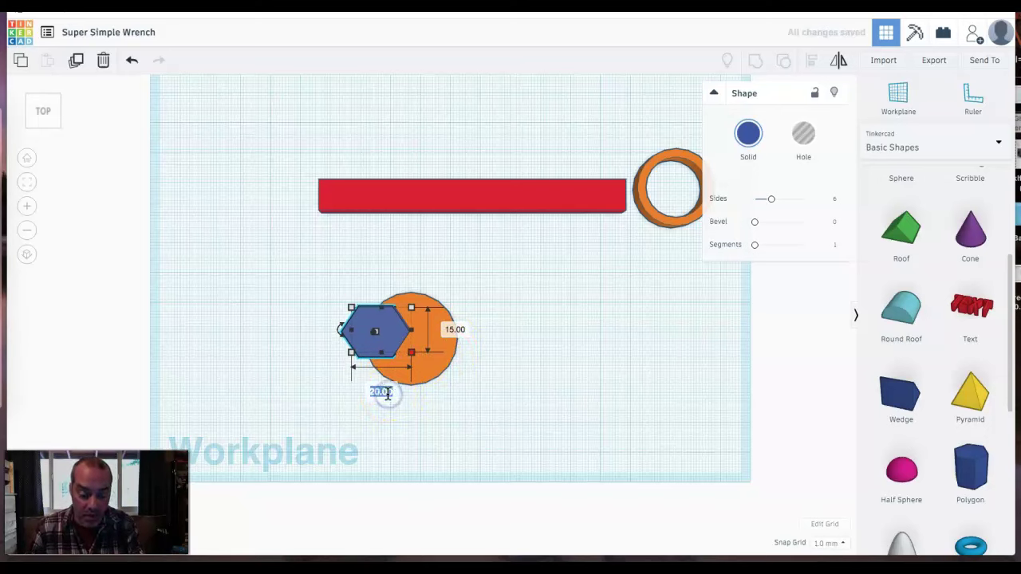
pyautogui.press('Return')
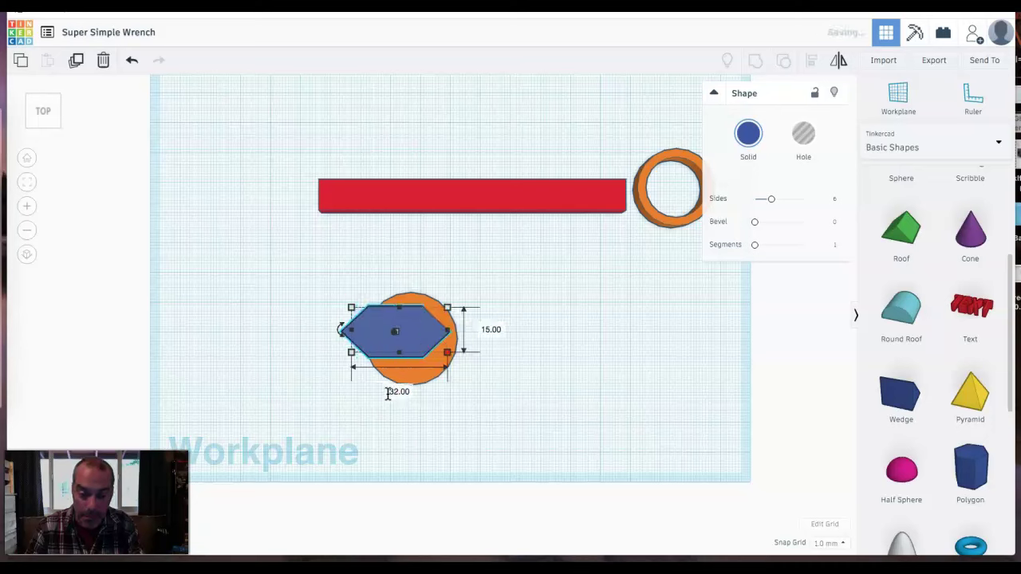
pyautogui.click(422, 335)
pyautogui.moveTo(421, 335); pyautogui.dragTo(400, 343)
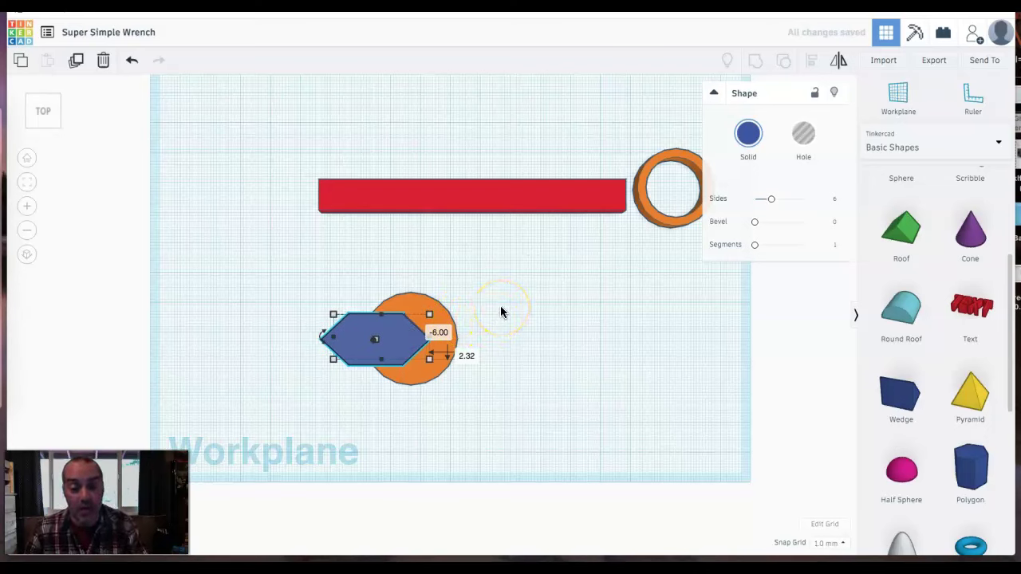
# - Align the hexagon to the disc's middle line front-to-back, then orbit to a perspective view
pyautogui.click(510, 275)
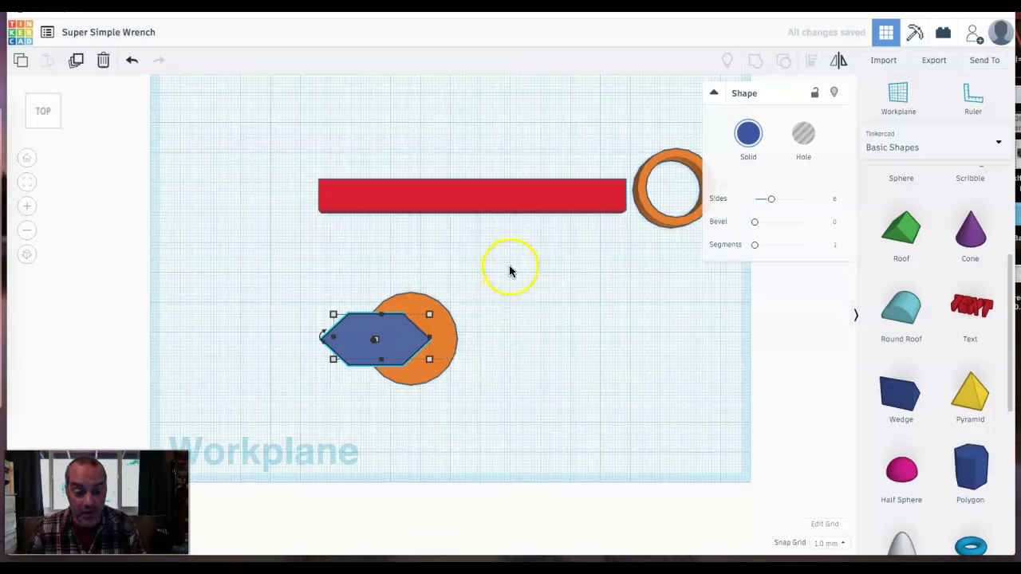
pyautogui.moveTo(506, 261); pyautogui.dragTo(292, 407)
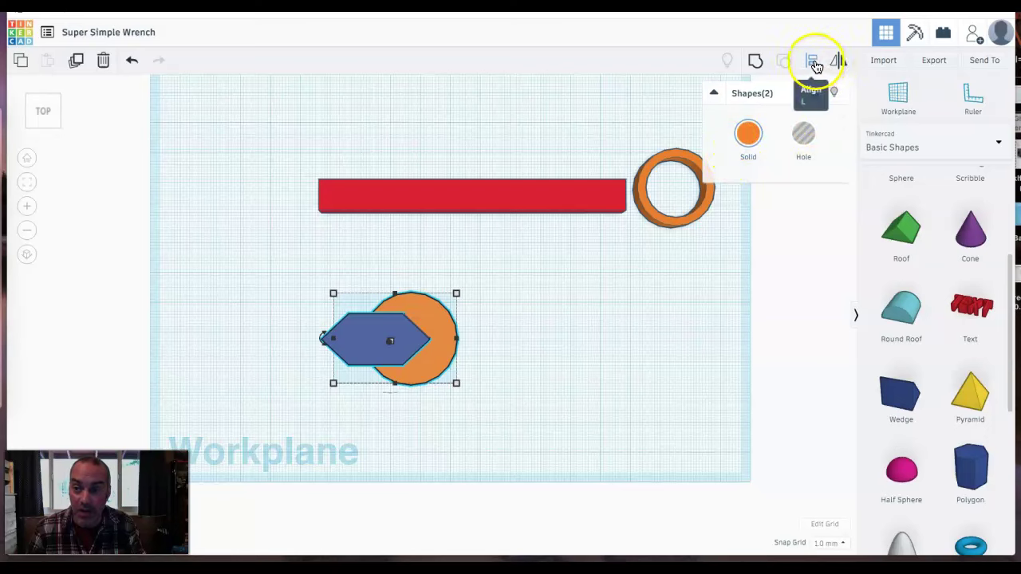
pyautogui.click(815, 62)
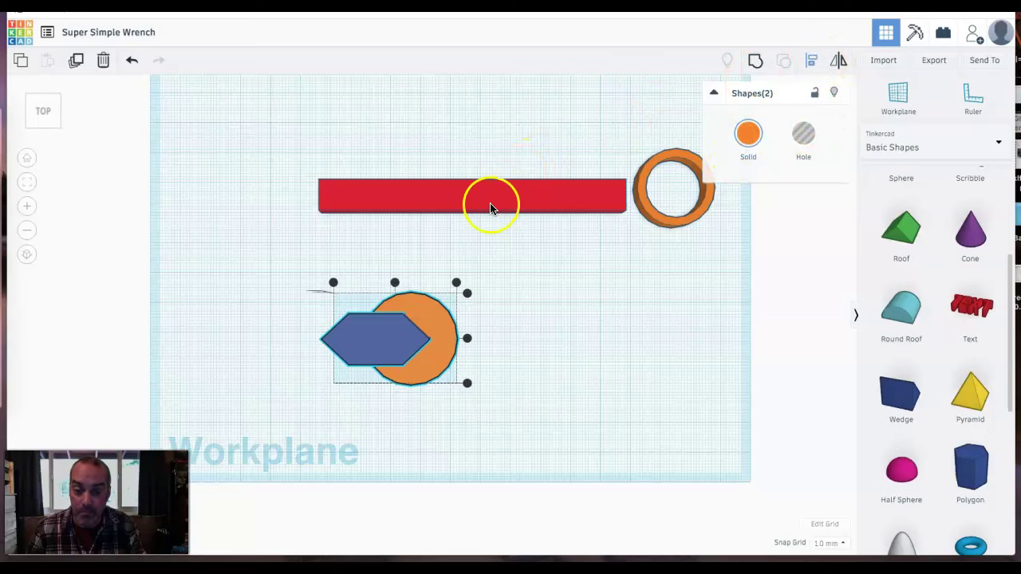
pyautogui.click(466, 338)
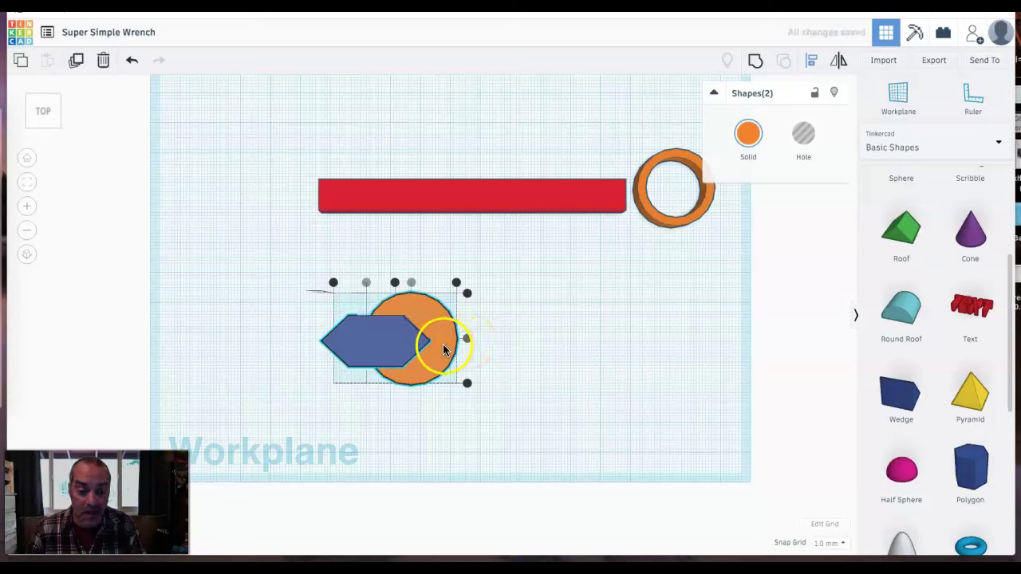
pyautogui.click(436, 325)
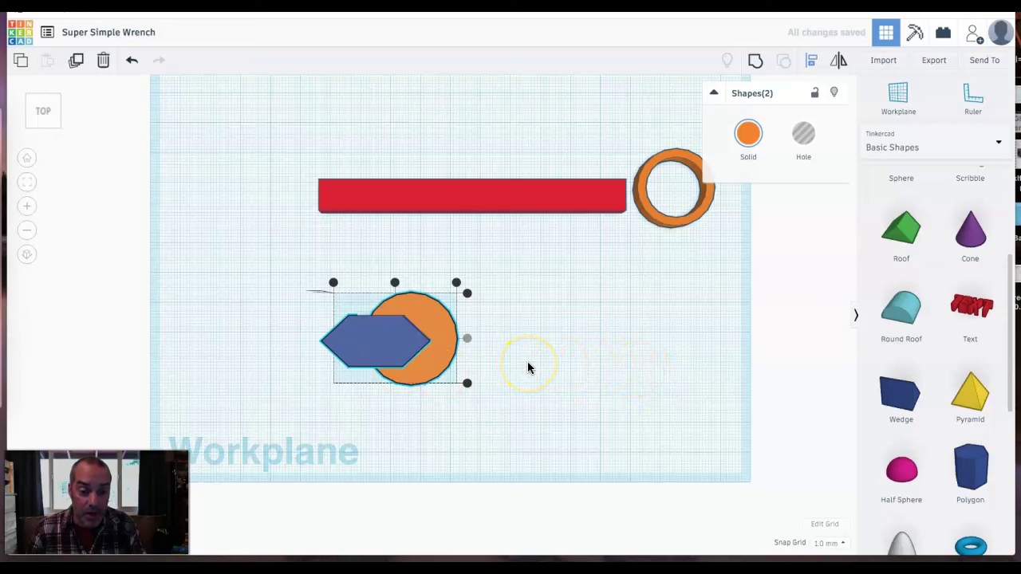
pyautogui.click(497, 379)
pyautogui.moveTo(497, 378)
pyautogui.mouseDown(button='right')
pyautogui.moveTo(500, 330)
pyautogui.moveTo(511, 292)
pyautogui.moveTo(522, 289)
pyautogui.moveTo(475, 376)
pyautogui.moveTo(535, 351)
pyautogui.moveTo(494, 379)
pyautogui.moveTo(511, 338)
pyautogui.mouseUp(button='right')
# - Make the blue hexagon a hole and group it with the orange disc
pyautogui.scroll(-3, 507, 327)
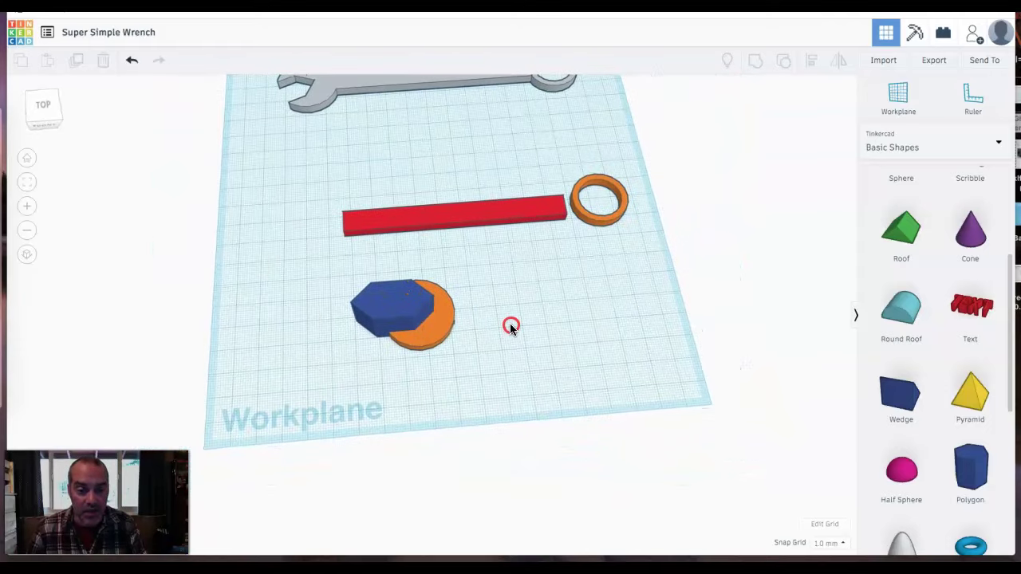
pyautogui.moveTo(534, 297); pyautogui.dragTo(513, 340, button='right')
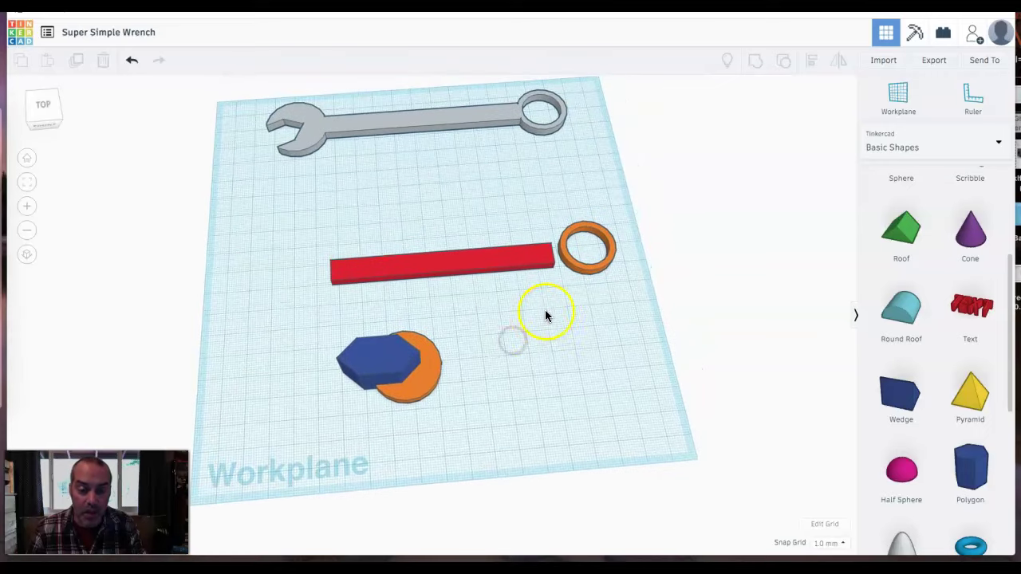
pyautogui.click(389, 369)
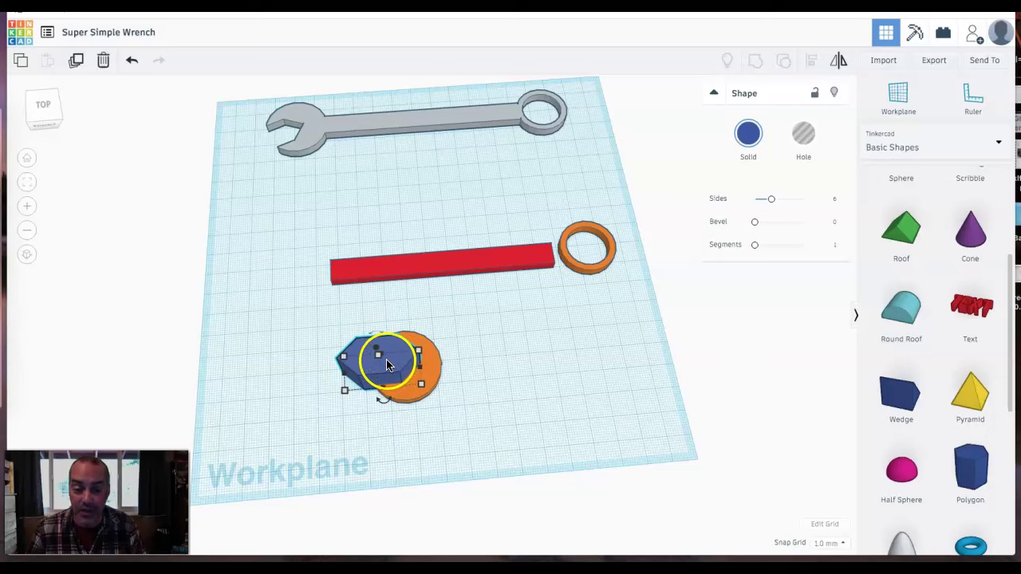
pyautogui.click(806, 141)
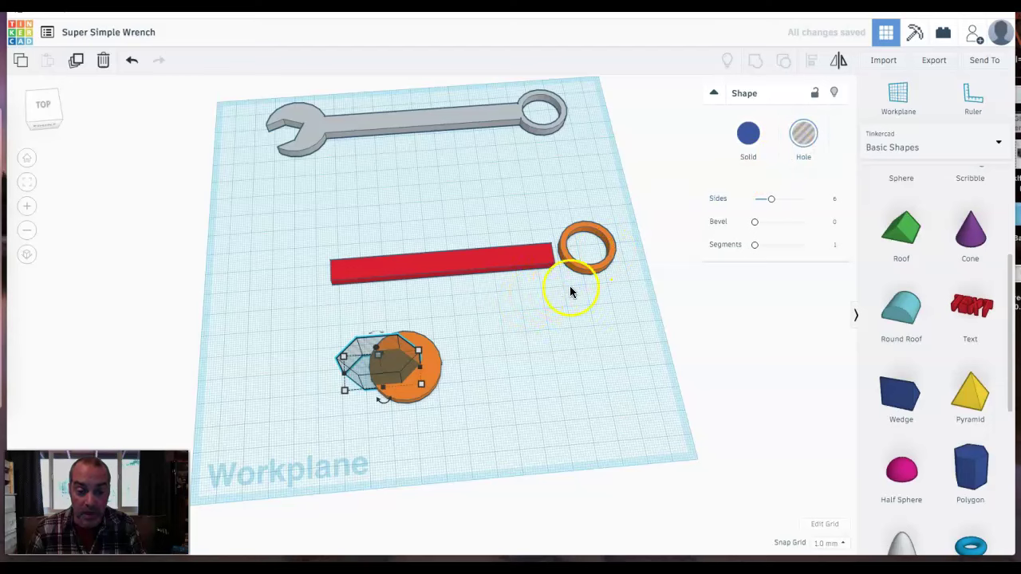
pyautogui.moveTo(492, 310); pyautogui.dragTo(315, 429)
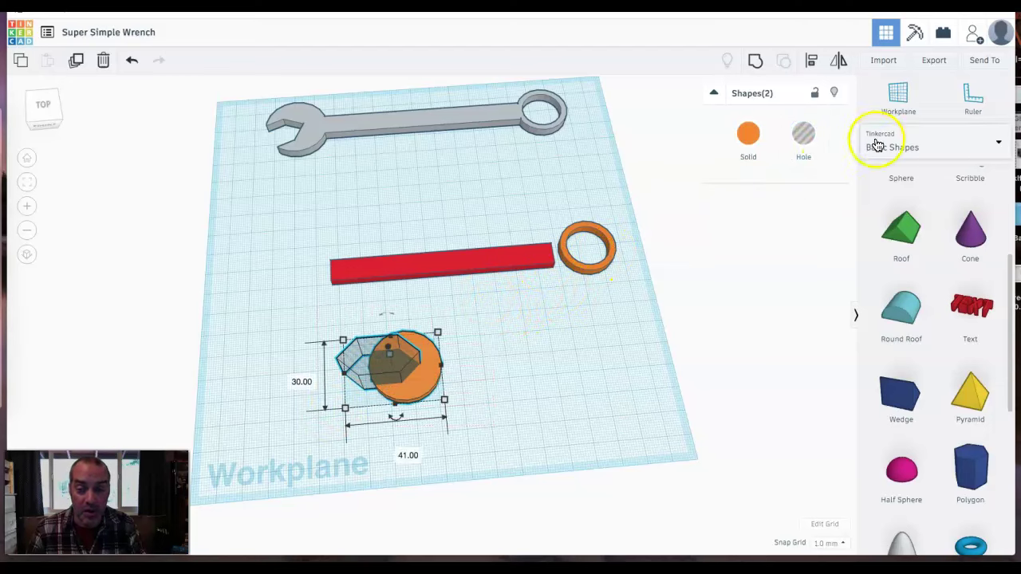
pyautogui.click(758, 63)
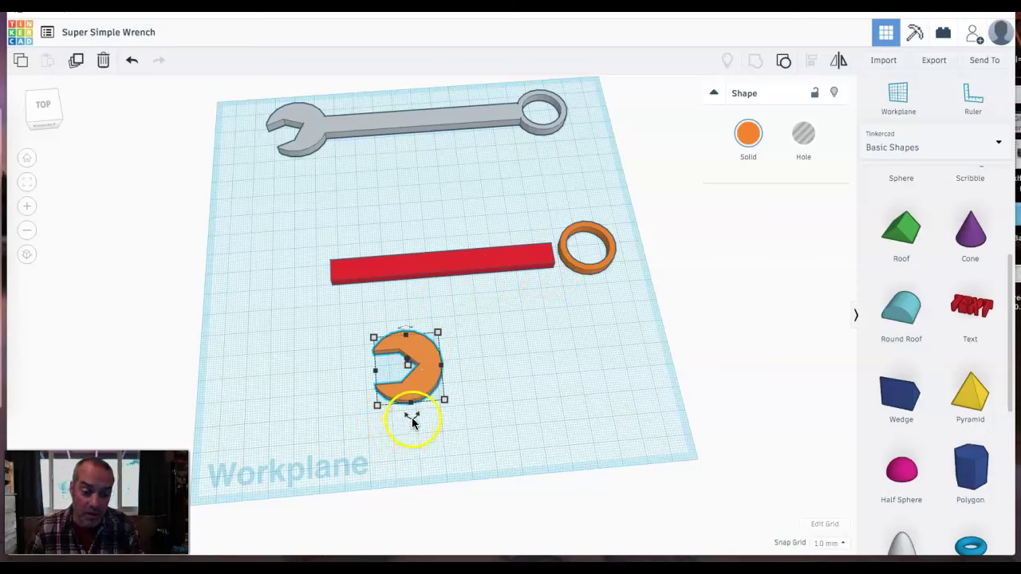
# - Rotate the orange jaw head by -24° around its centre, then deselect it
pyautogui.moveTo(411, 418); pyautogui.dragTo(413, 423)
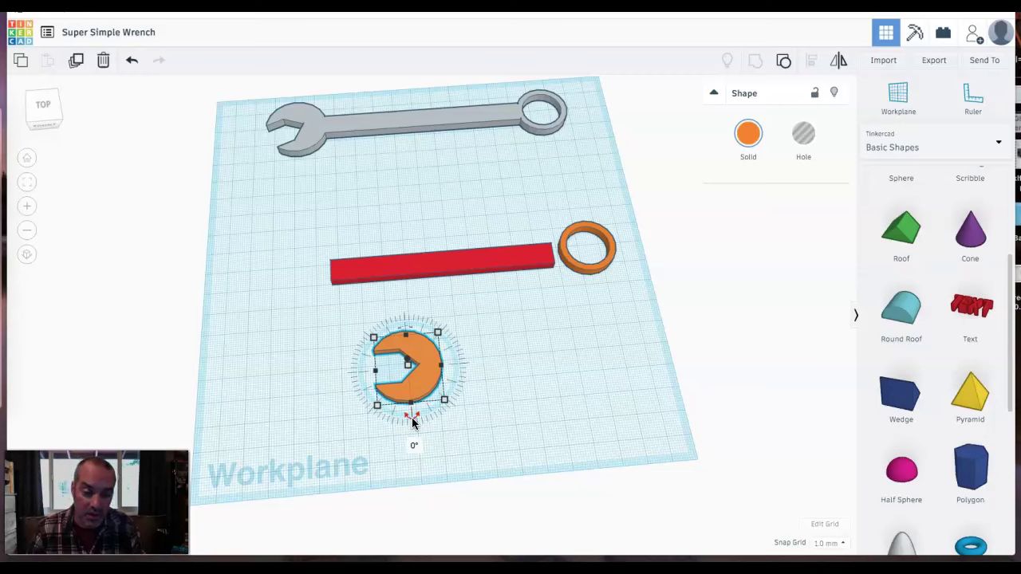
pyautogui.moveTo(413, 422); pyautogui.dragTo(436, 422)
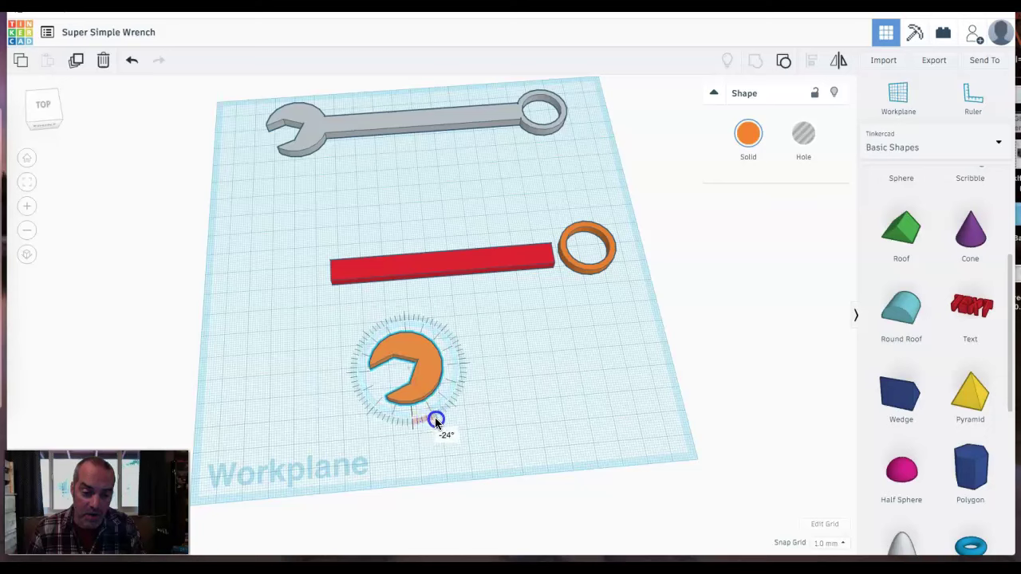
pyautogui.moveTo(435, 419); pyautogui.dragTo(435, 419)
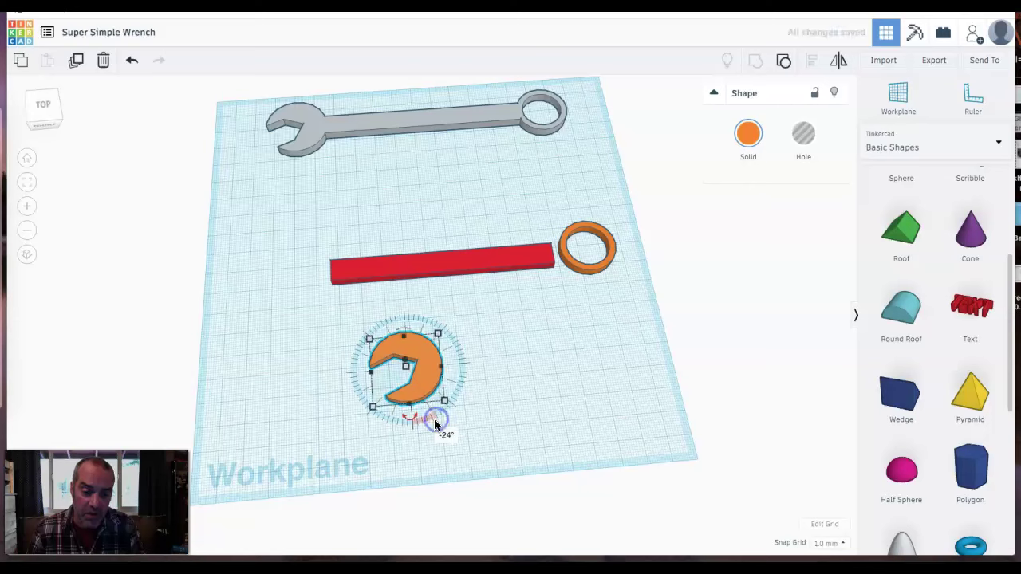
pyautogui.click(523, 404)
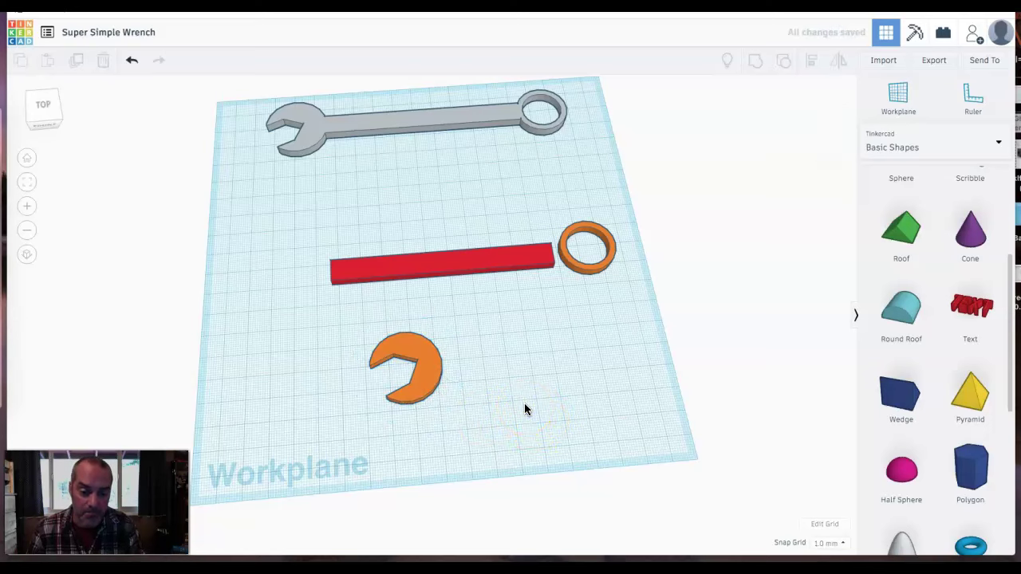
# - Butt the jaw head against the red bar's left end, checking from the TOP view
pyautogui.moveTo(423, 360); pyautogui.dragTo(311, 282)
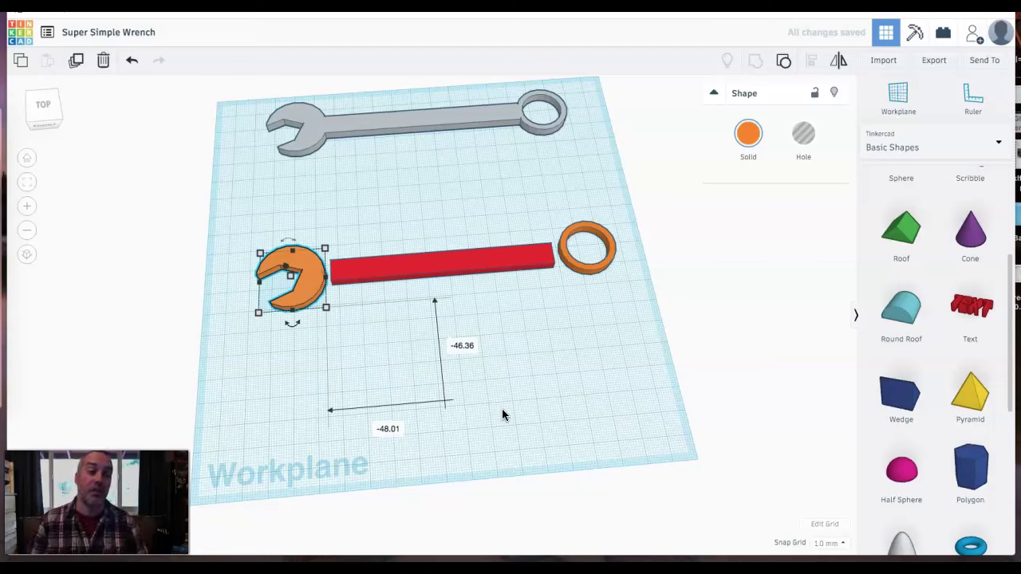
pyautogui.moveTo(497, 410); pyautogui.dragTo(382, 359)
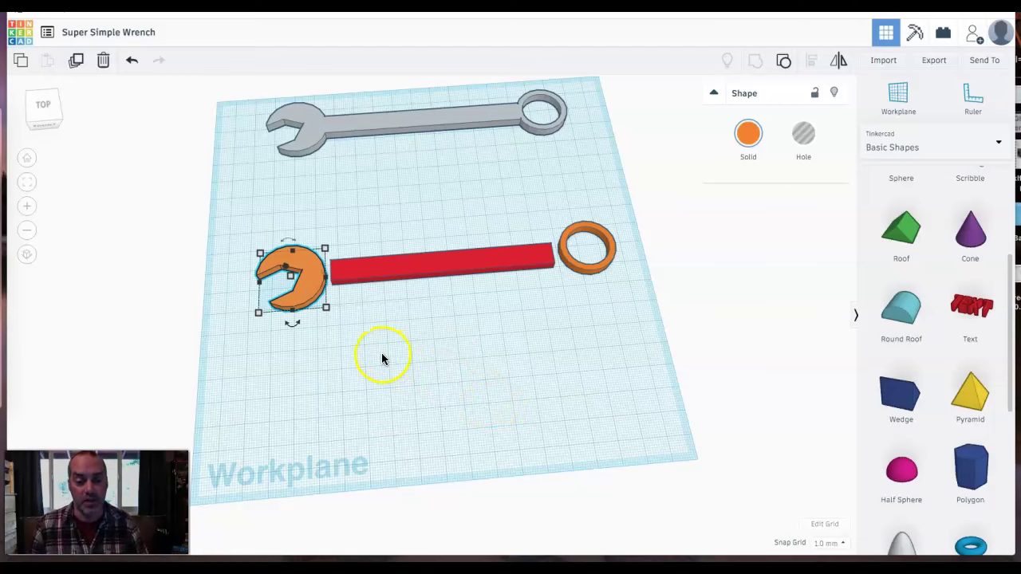
pyautogui.click(43, 108)
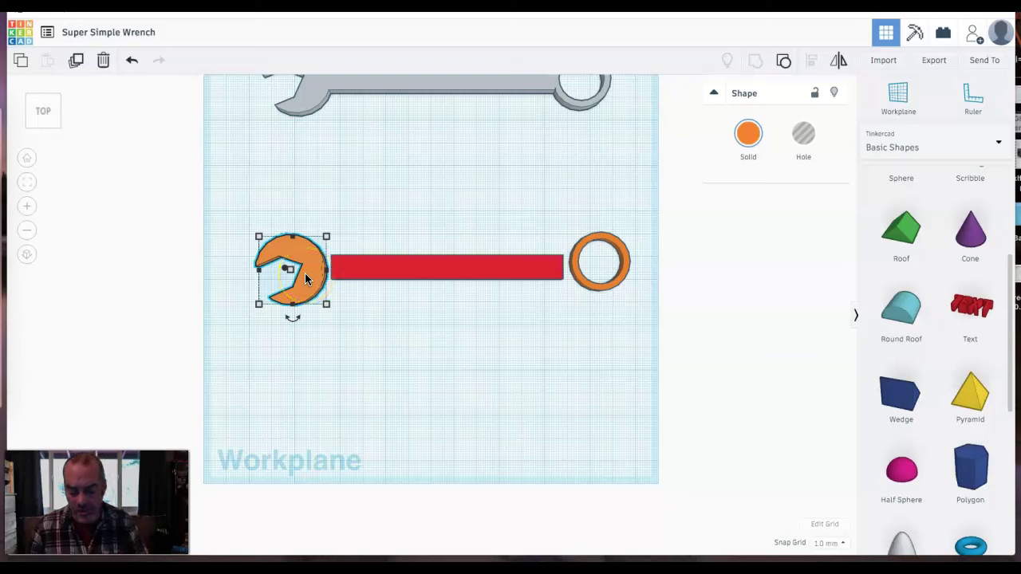
pyautogui.moveTo(309, 272); pyautogui.dragTo(308, 294)
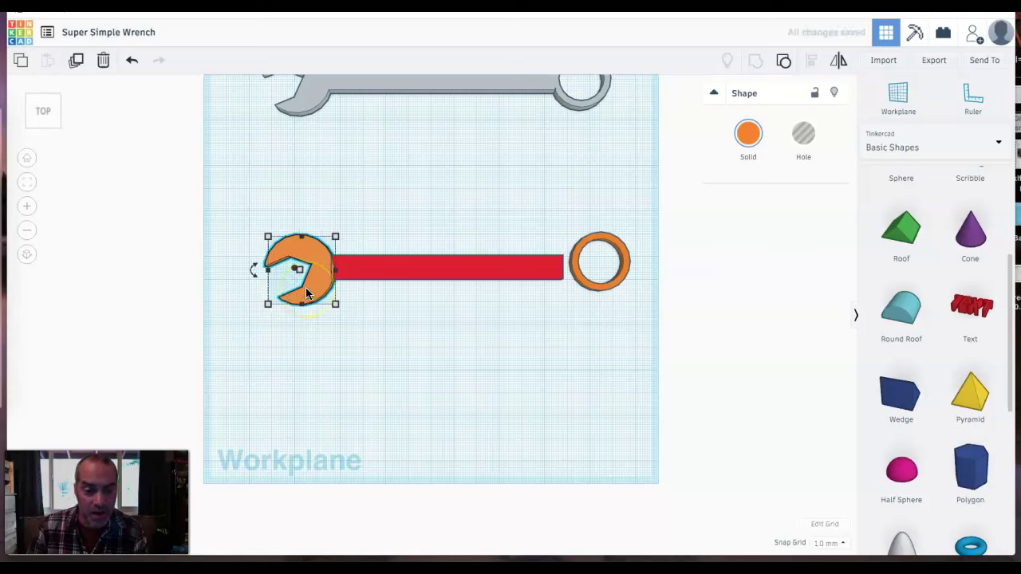
pyautogui.press('Up')
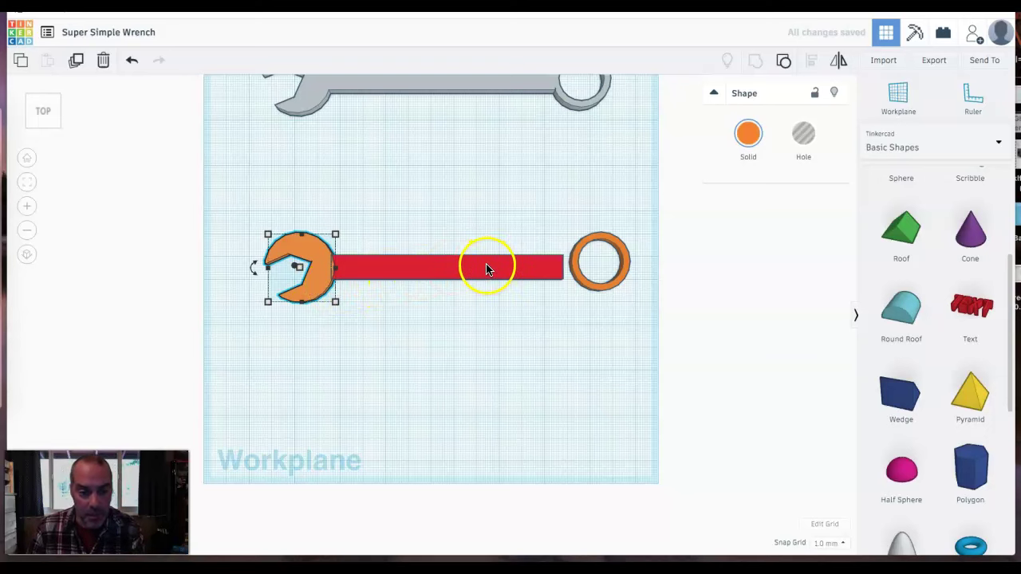
# - Nudge the orange ring two steps left onto the bar's right end
pyautogui.click(570, 284)
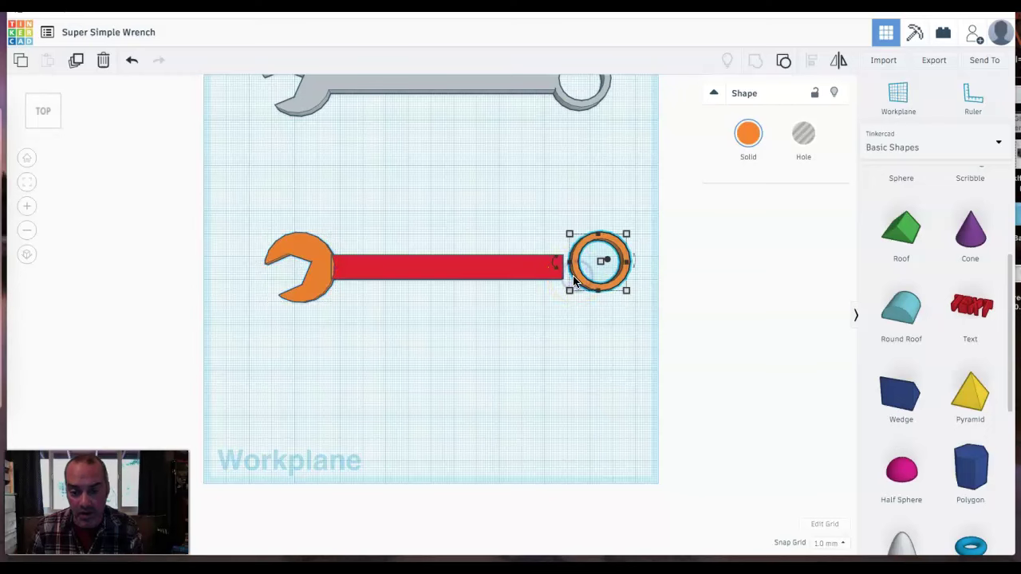
pyautogui.press('Left')
pyautogui.press('Left')
pyautogui.press('Left')
pyautogui.press('Left')
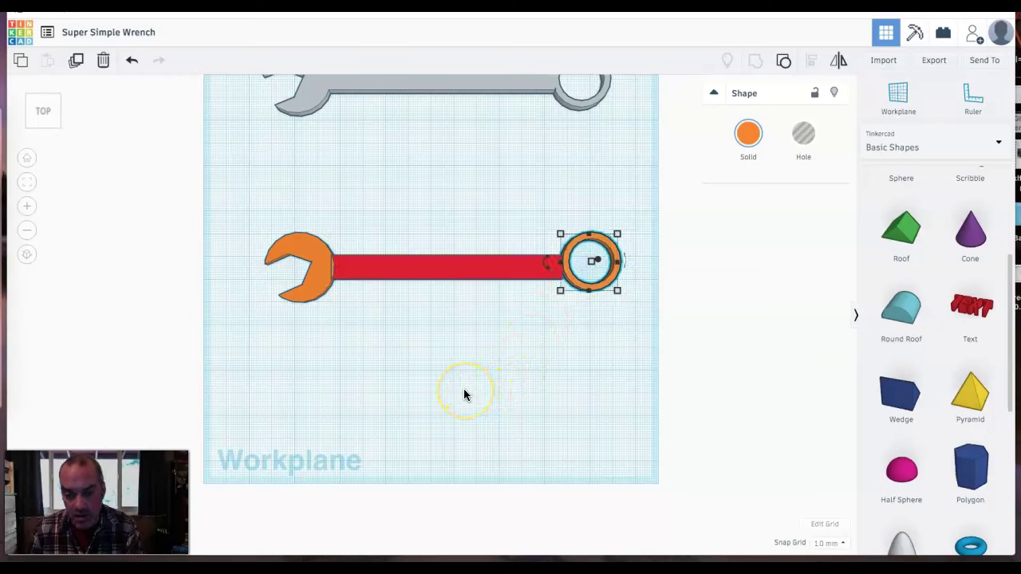
pyautogui.press('Left')
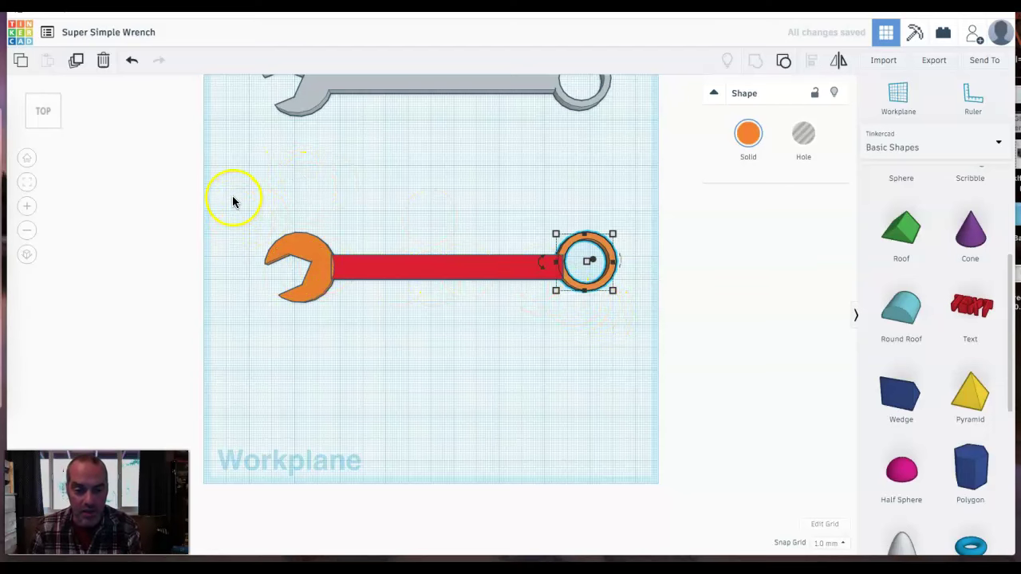
# - Center-align the jaw, bar and ring on one common line
pyautogui.moveTo(233, 197); pyautogui.dragTo(647, 333)
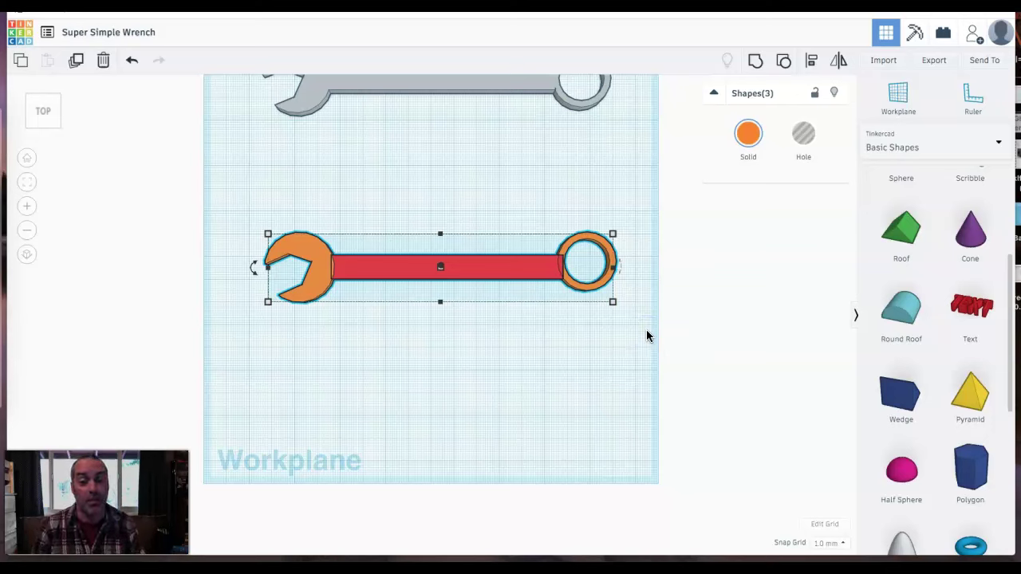
pyautogui.click(812, 64)
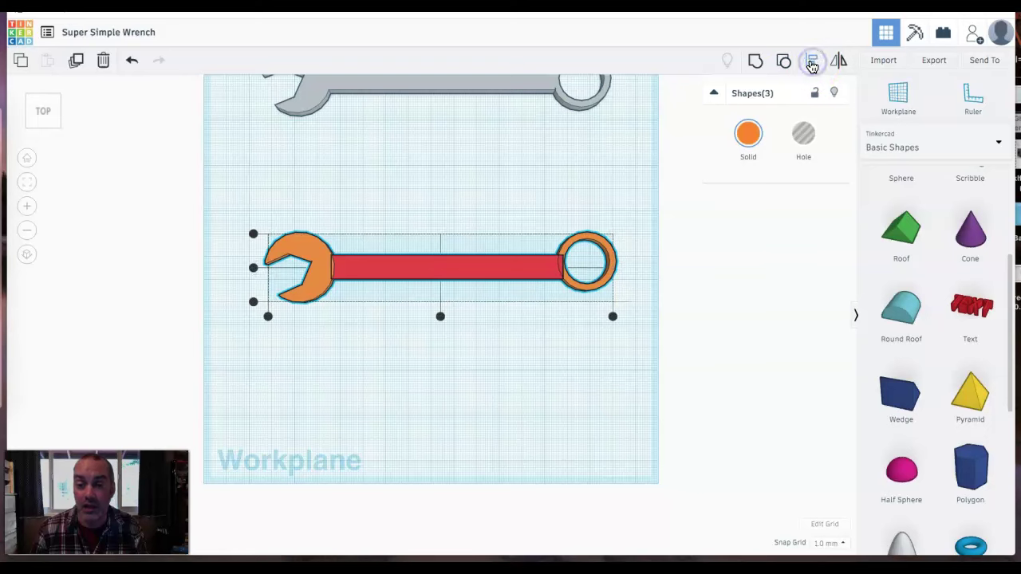
pyautogui.click(253, 268)
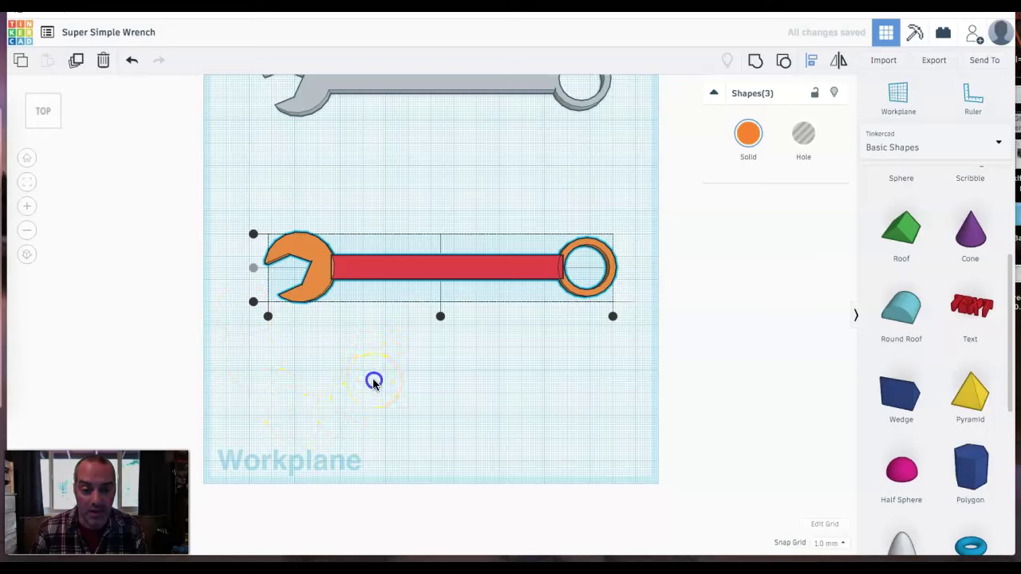
# - Group the three parts into a single wrench and orbit to a perspective view
pyautogui.click(251, 410)
pyautogui.click(315, 297)
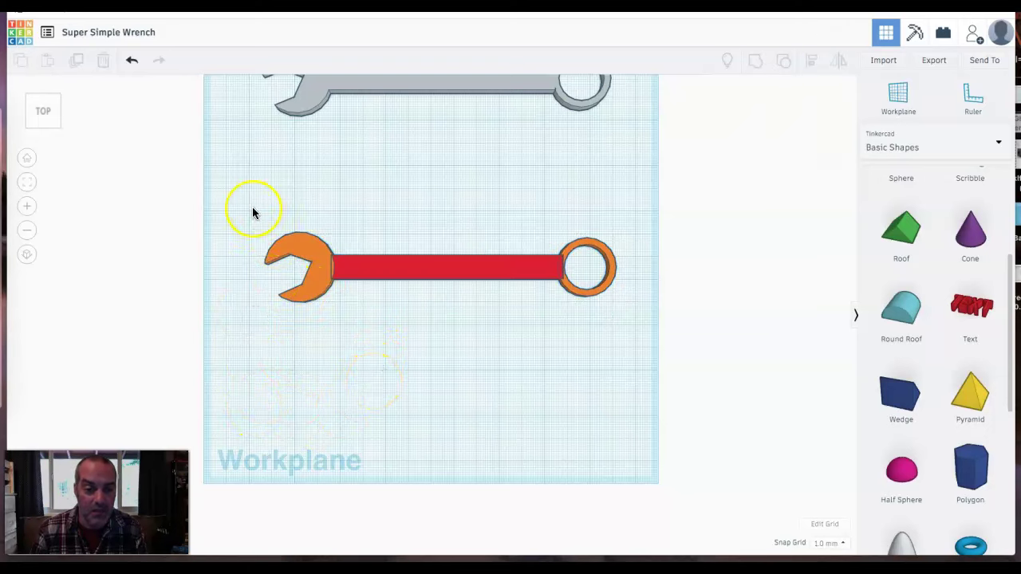
pyautogui.moveTo(225, 207); pyautogui.dragTo(635, 310)
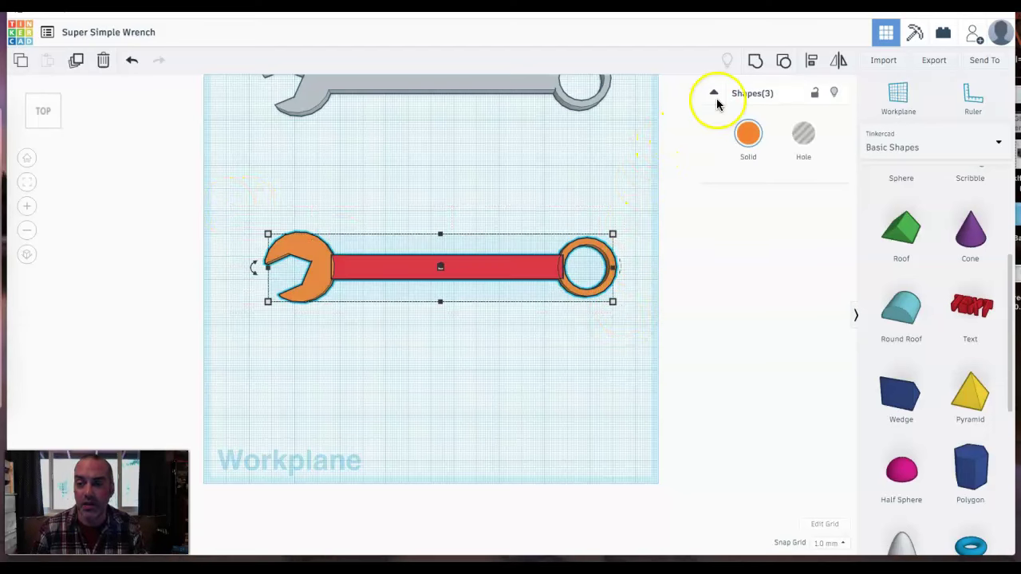
pyautogui.click(757, 67)
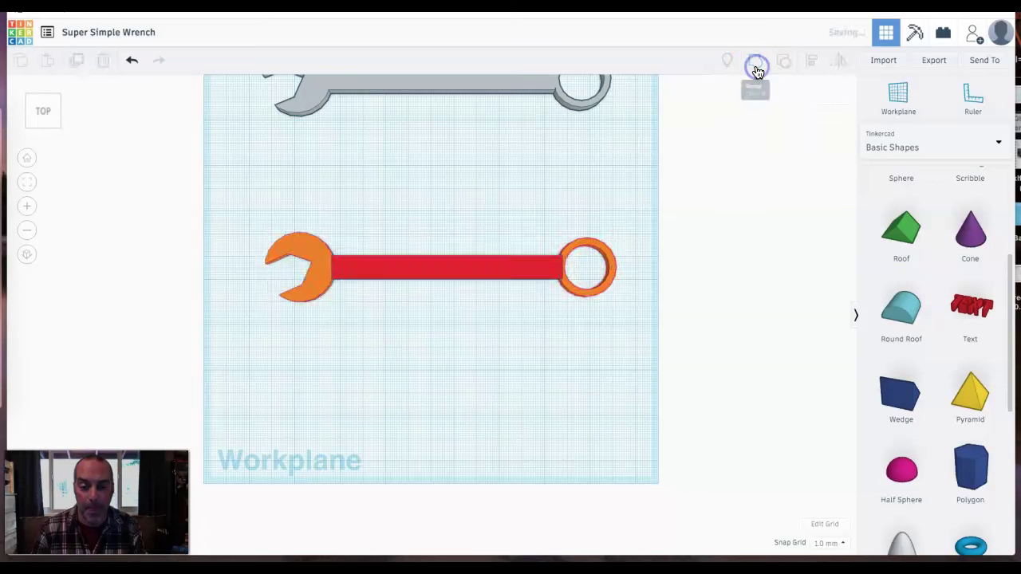
pyautogui.moveTo(355, 360)
pyautogui.mouseDown(button='right')
pyautogui.moveTo(356, 312)
pyautogui.moveTo(365, 338)
pyautogui.moveTo(394, 359)
pyautogui.mouseUp(button='right')
# - Colour the new wrench light grey and drag the reference wrench down parallel beside it
pyautogui.click(368, 354)
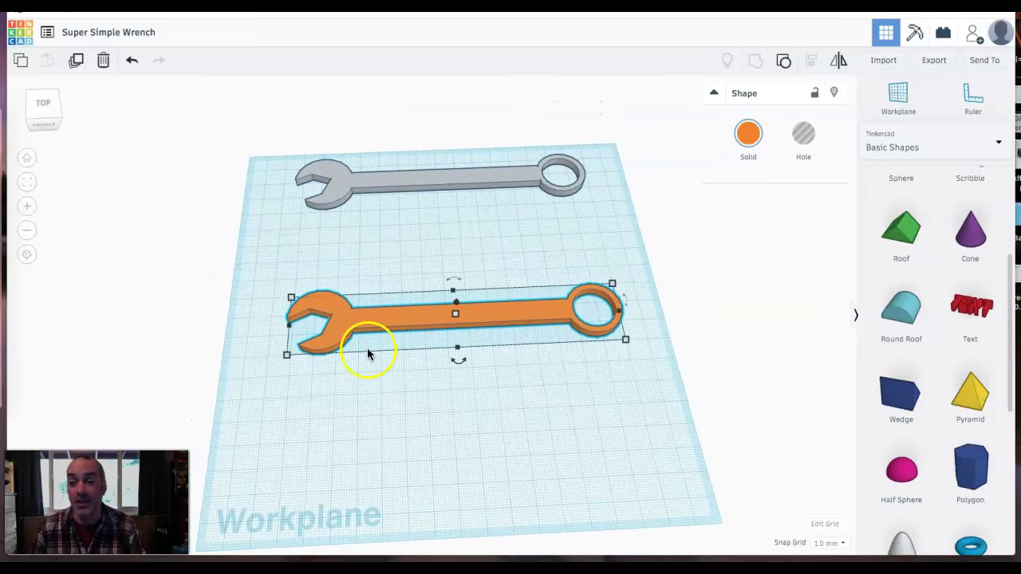
pyautogui.click(749, 134)
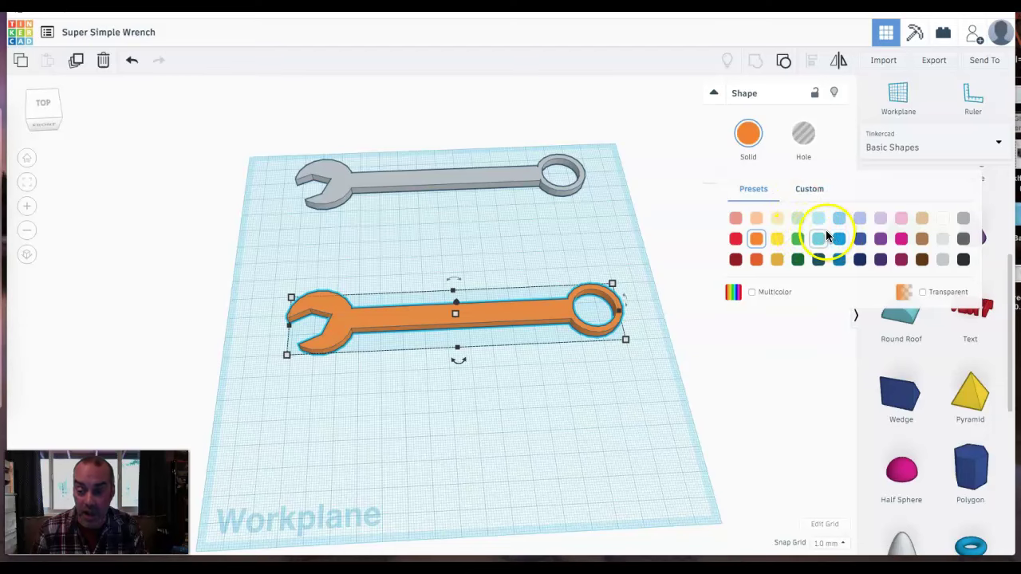
pyautogui.click(945, 261)
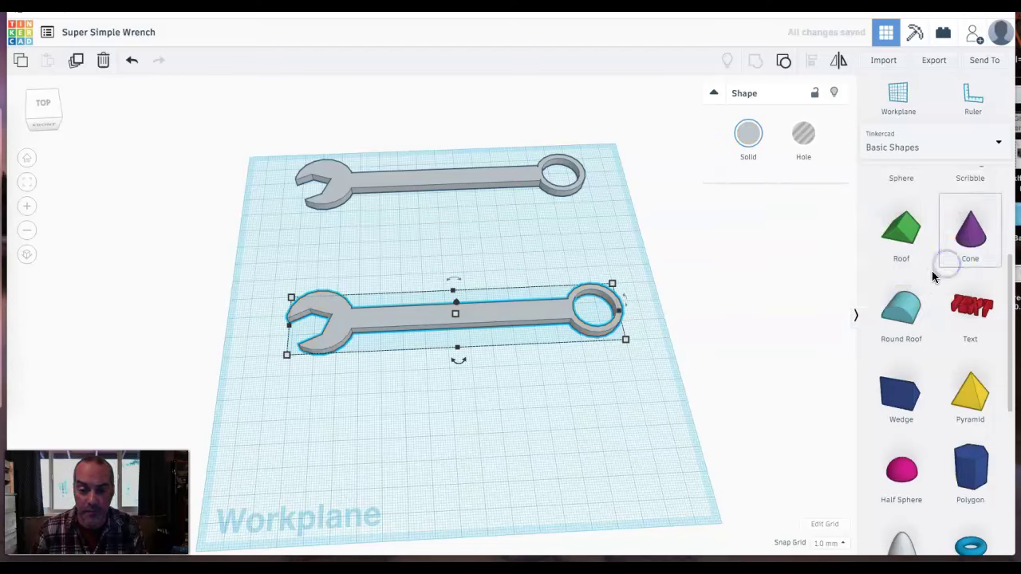
pyautogui.click(450, 417)
pyautogui.moveTo(461, 196); pyautogui.dragTo(471, 246)
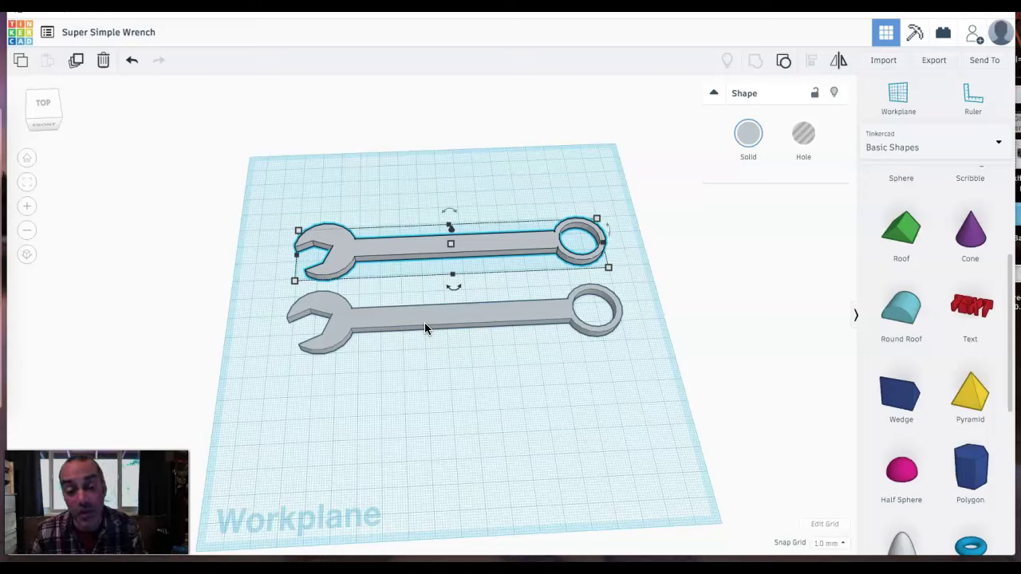
pyautogui.click(459, 318)
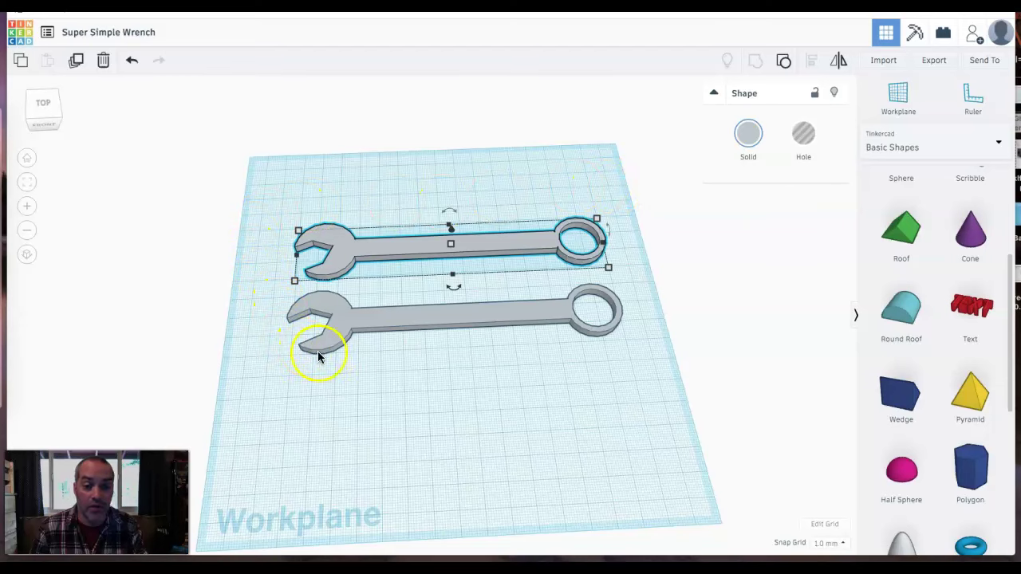
# - Download a 'Picture of your design' image of the two-wrench design via Send To
pyautogui.click(986, 63)
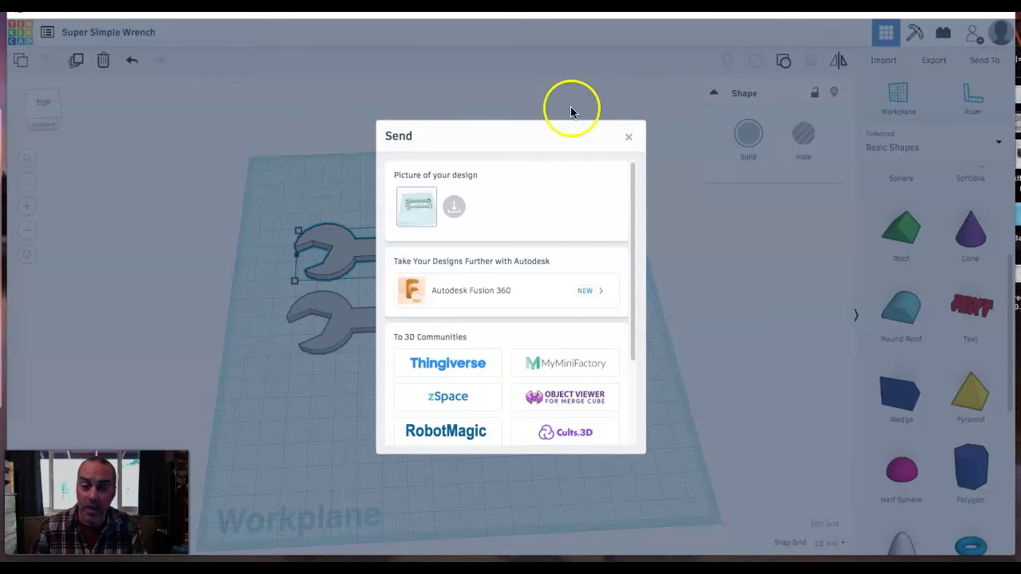
pyautogui.click(453, 209)
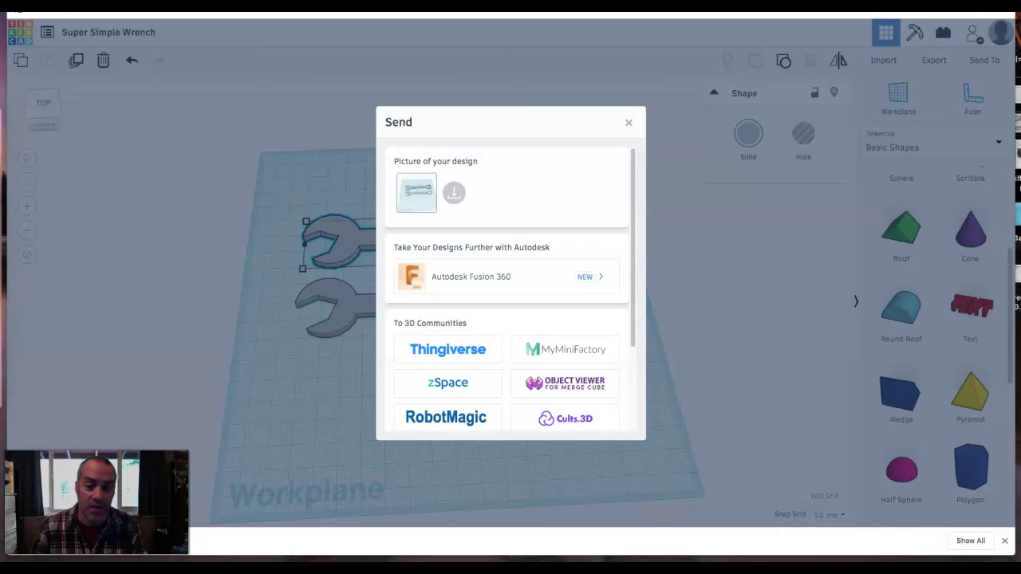
pyautogui.click(629, 122)
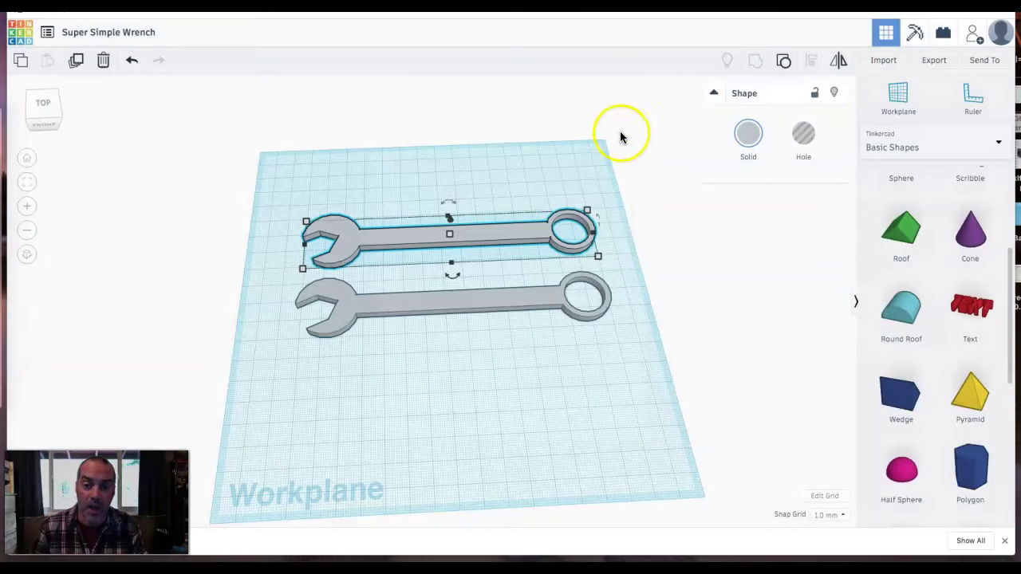